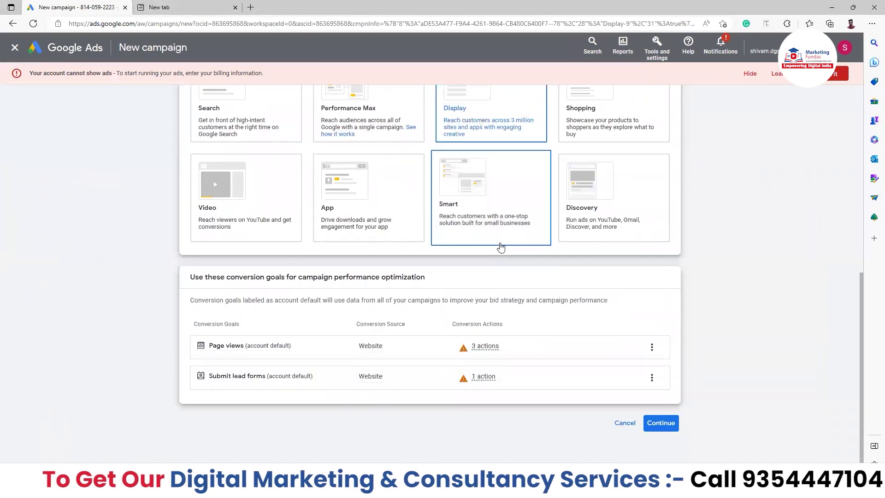
Keep the default conversion goals and campaign name, leave the website blank, and start a new Display campaign instead of a saved draft.
{"action": "left_click", "coordinate": [661, 423]}
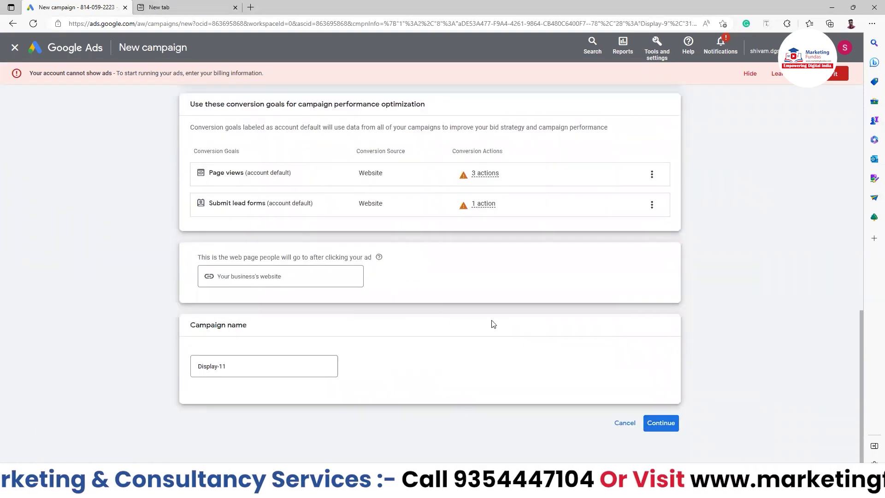
{"action": "left_click", "coordinate": [322, 284]}
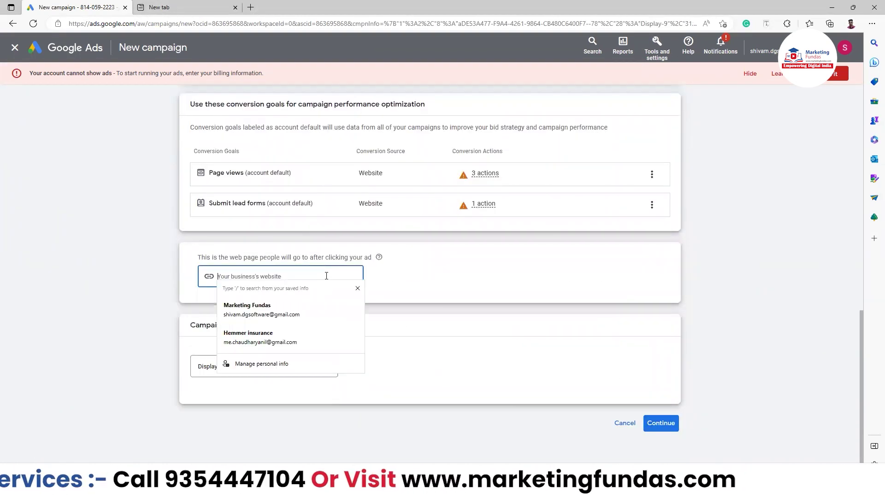
{"action": "left_click", "coordinate": [427, 278]}
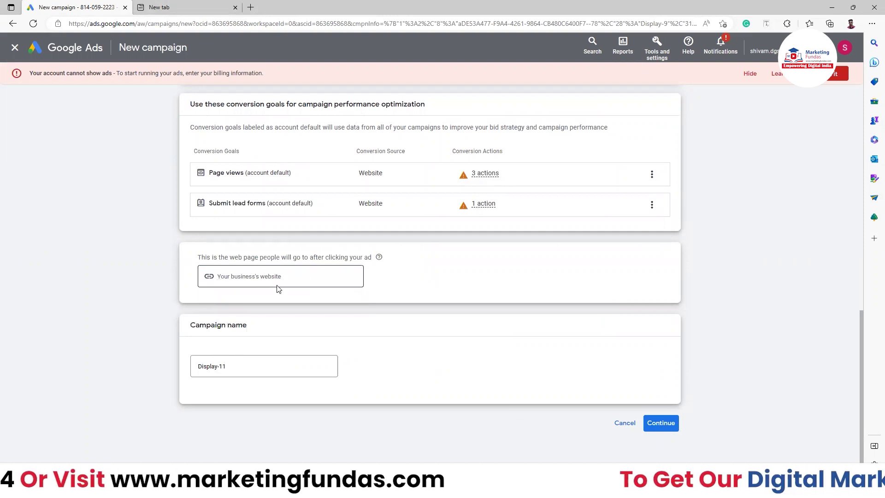
{"action": "left_click", "coordinate": [668, 425]}
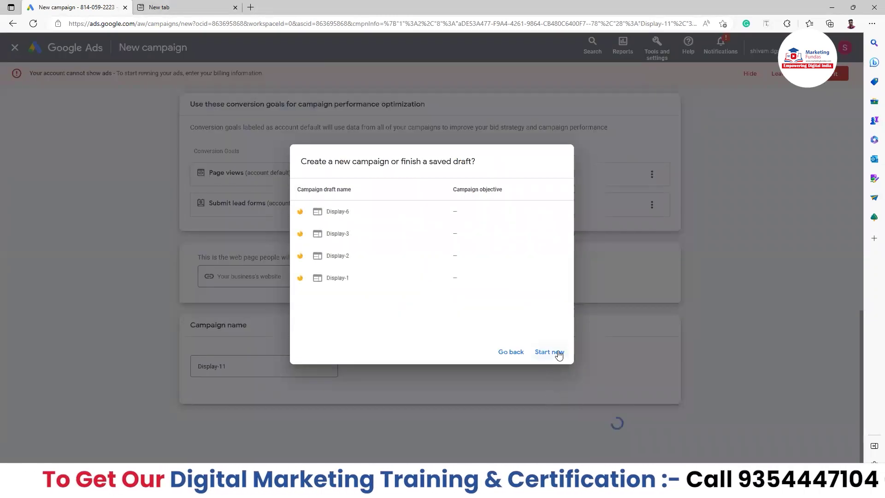
{"action": "left_click", "coordinate": [550, 352]}
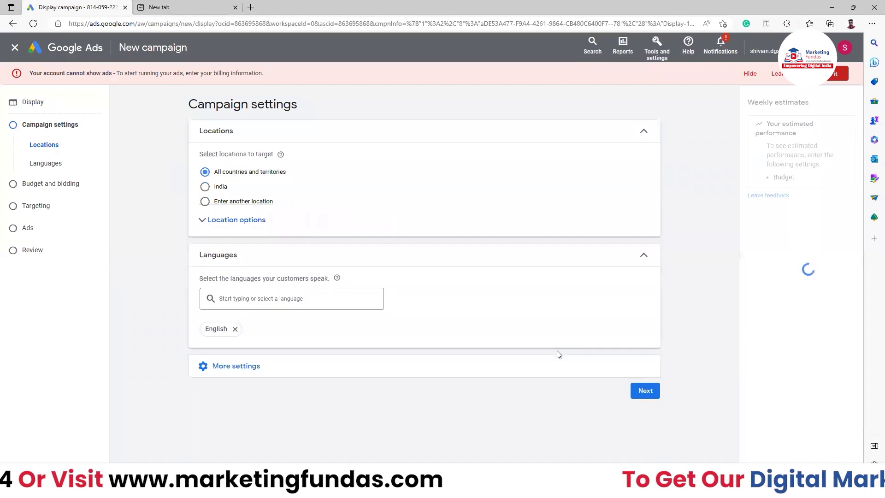
Choose to enter another location and target Delhi, India (union territory).
{"action": "left_click", "coordinate": [205, 187]}
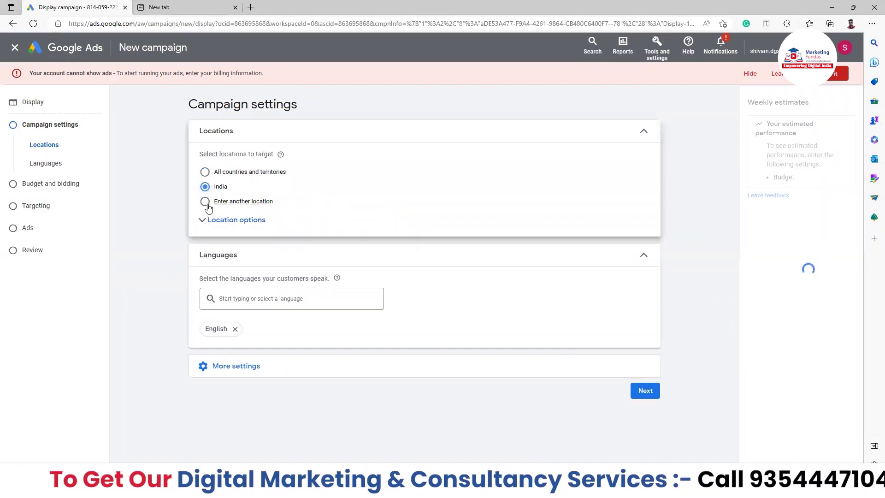
{"action": "left_click", "coordinate": [205, 203]}
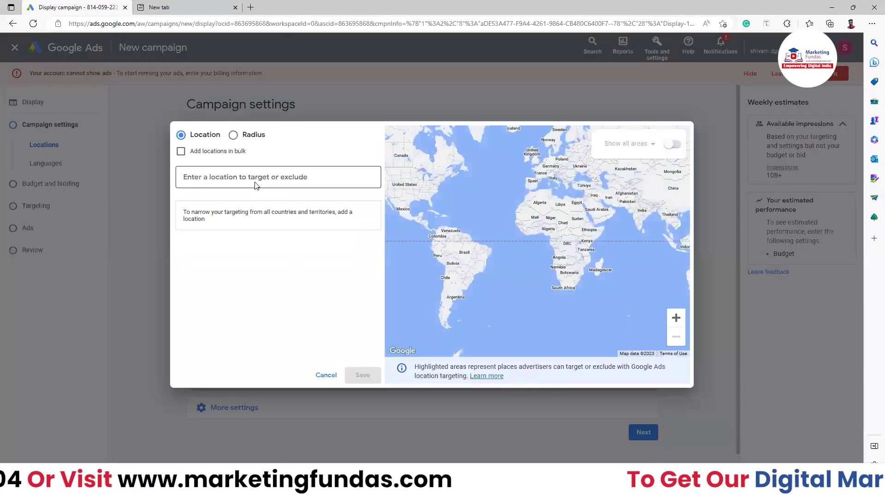
{"action": "left_click", "coordinate": [247, 177]}
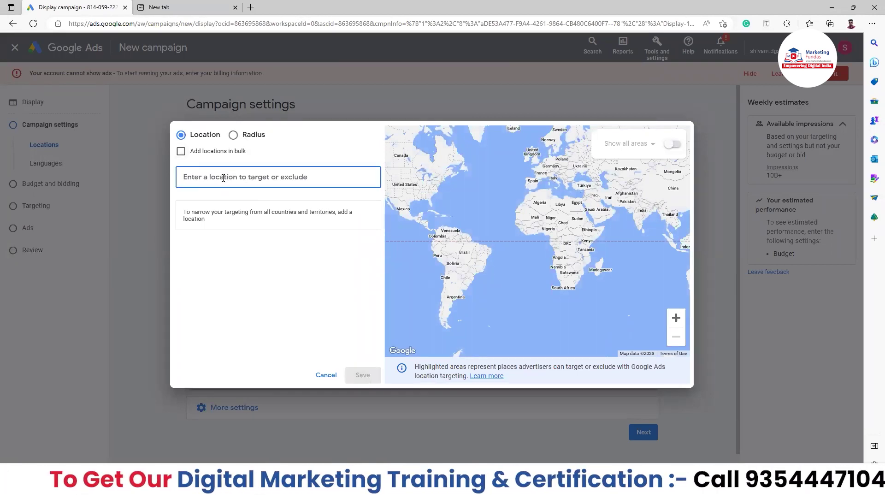
{"action": "type", "text": "Delhi"}
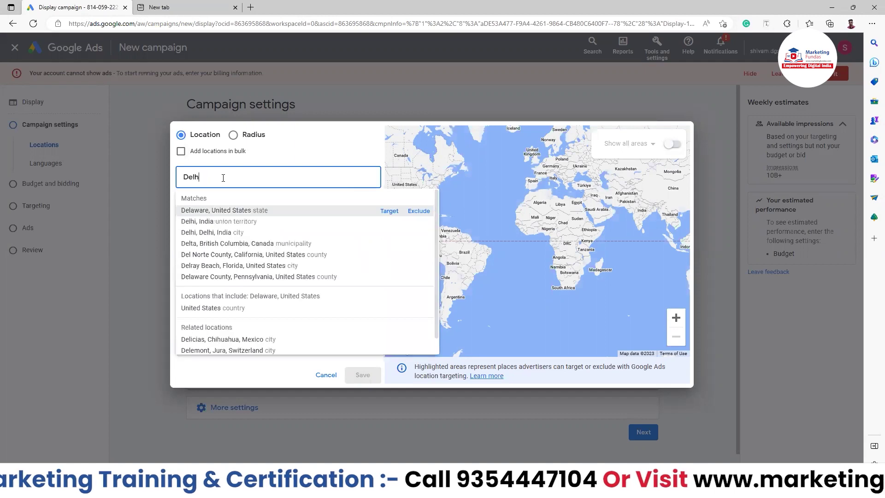
{"action": "left_click", "coordinate": [390, 210]}
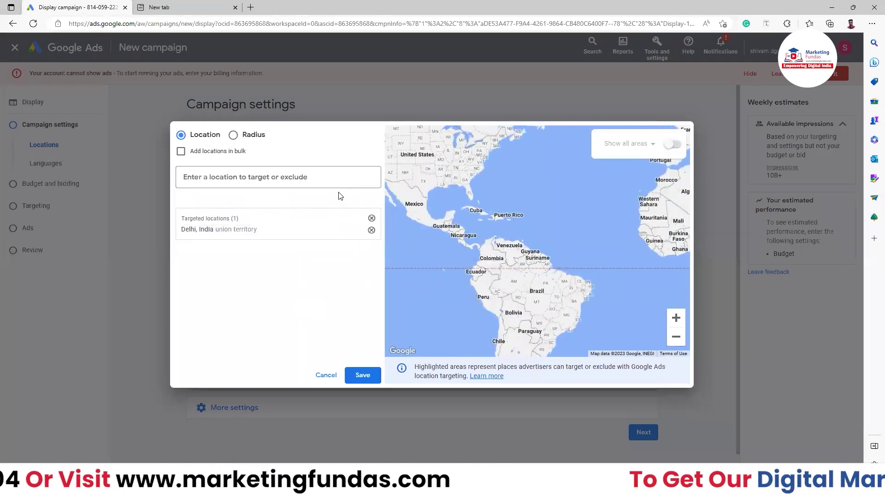
Show all areas on the location map and exclude postal code 110072, Delhi, from the campaign's targeting.
{"action": "left_click", "coordinate": [672, 145]}
{"action": "left_click", "coordinate": [676, 337]}
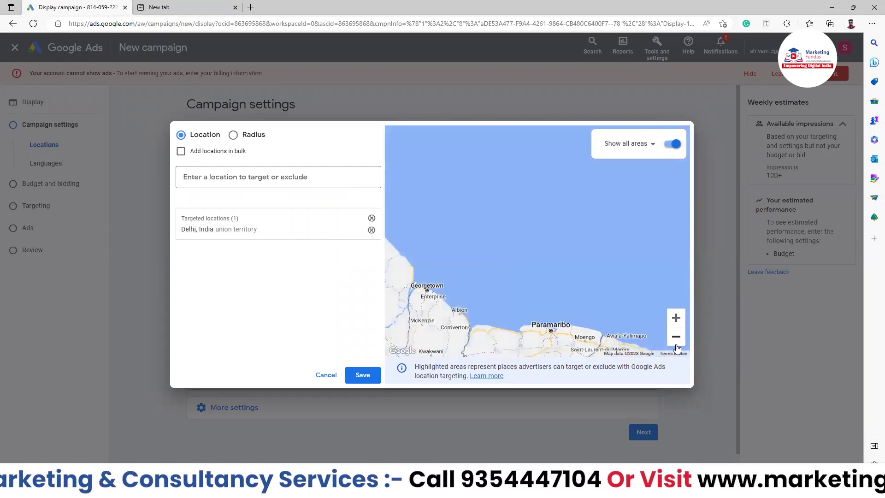
{"action": "left_click", "coordinate": [675, 337]}
{"action": "scroll", "coordinate": [583, 326], "scroll_direction": "down", "scroll_amount": 3}
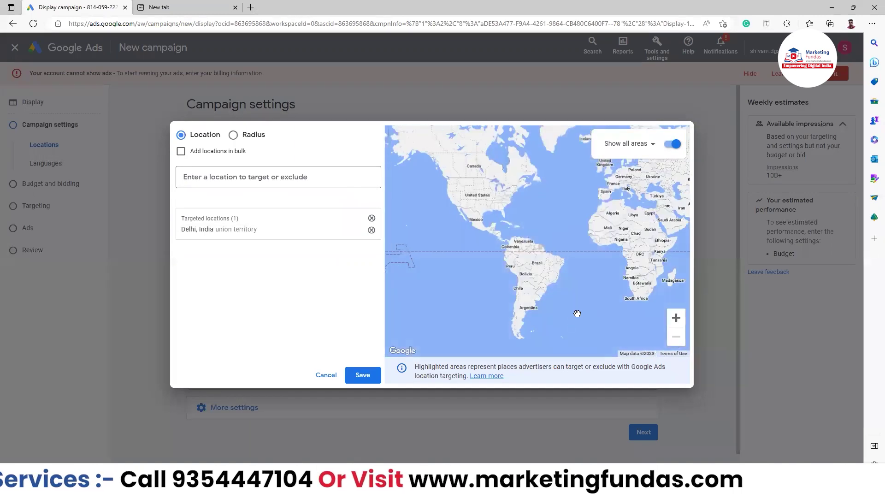
{"action": "left_click_drag", "start_coordinate": [482, 298], "coordinate": [424, 297]}
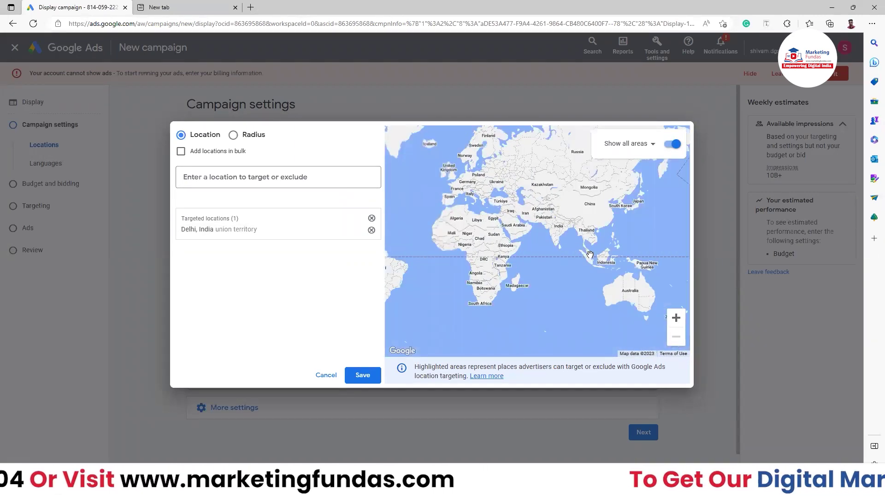
{"action": "left_click", "coordinate": [676, 317]}
{"action": "scroll", "coordinate": [601, 259], "scroll_direction": "up", "scroll_amount": 3}
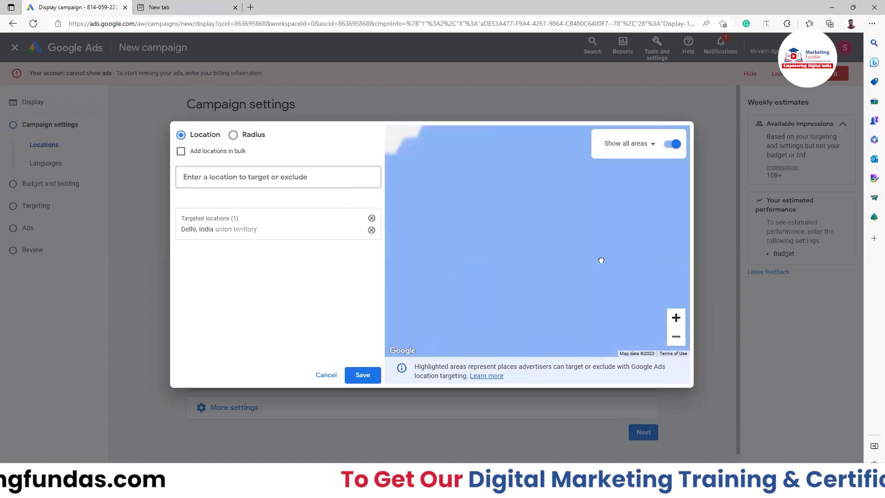
{"action": "scroll", "coordinate": [580, 187], "scroll_direction": "down", "scroll_amount": 2}
{"action": "scroll", "coordinate": [530, 194], "scroll_direction": "up", "scroll_amount": 1}
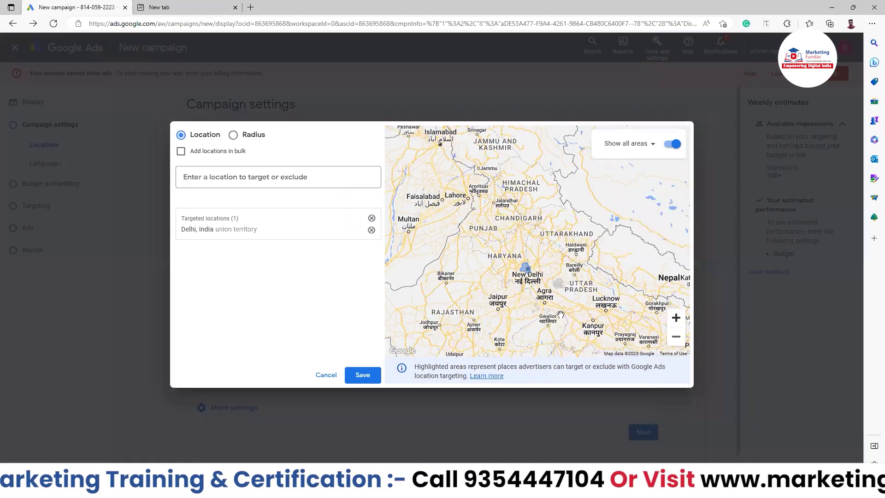
{"action": "scroll", "coordinate": [533, 270], "scroll_direction": "up", "scroll_amount": 3}
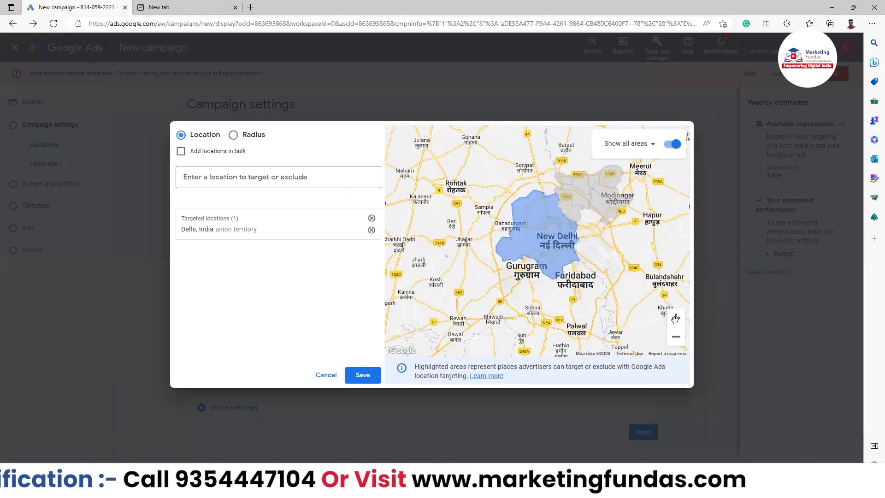
{"action": "scroll", "coordinate": [552, 249], "scroll_direction": "up", "scroll_amount": 3}
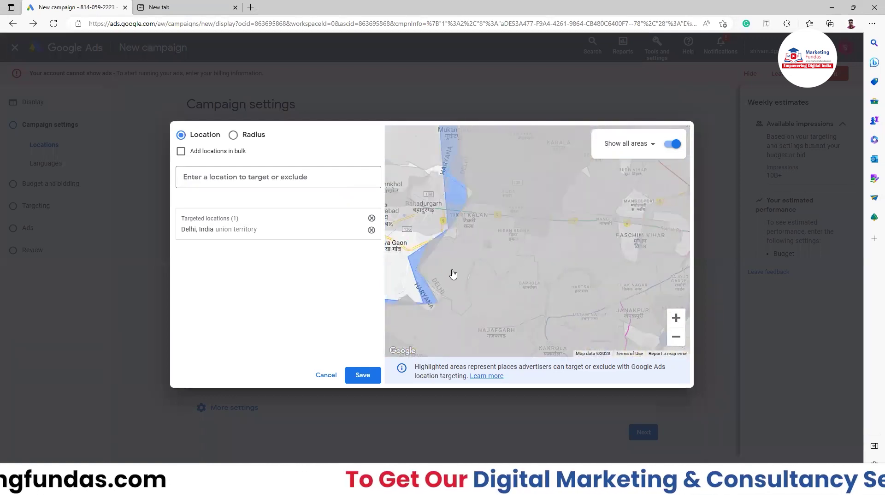
{"action": "left_click", "coordinate": [475, 215]}
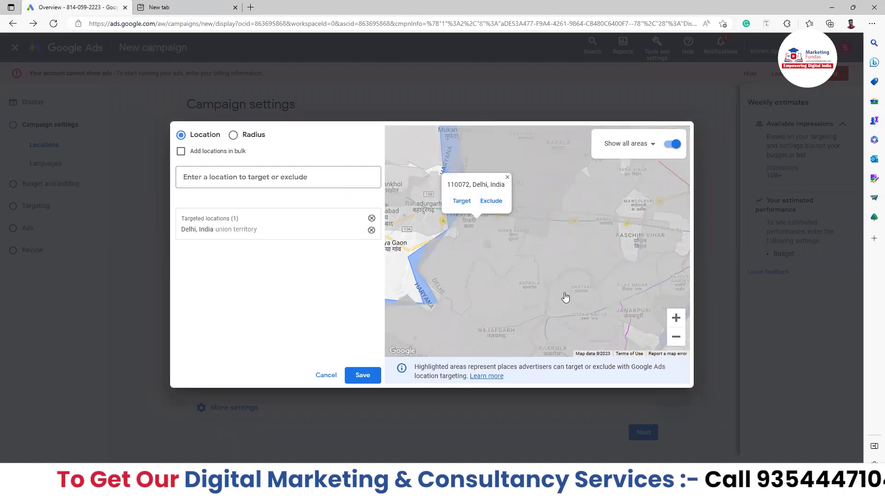
{"action": "left_click", "coordinate": [491, 201]}
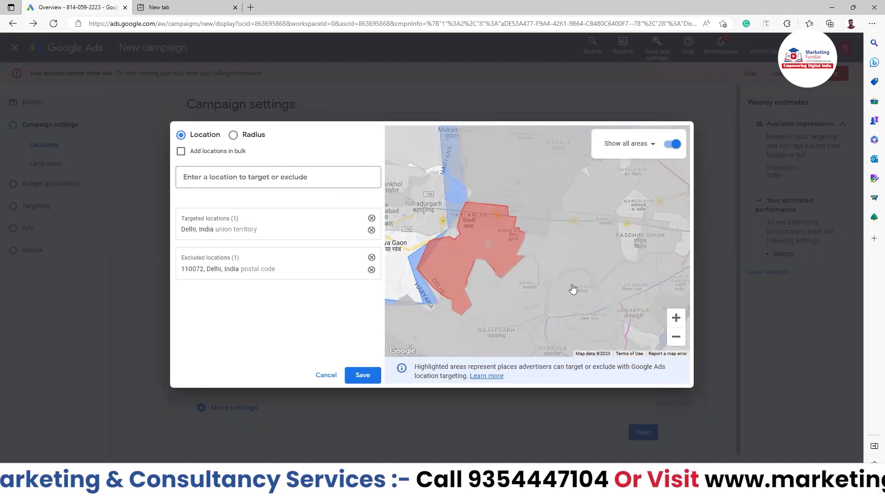
{"action": "left_click", "coordinate": [363, 375]}
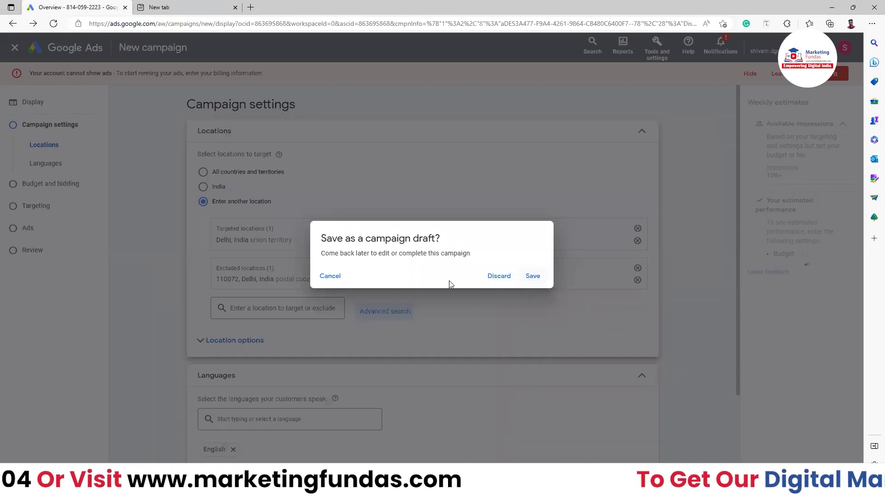
{"action": "left_click", "coordinate": [330, 275]}
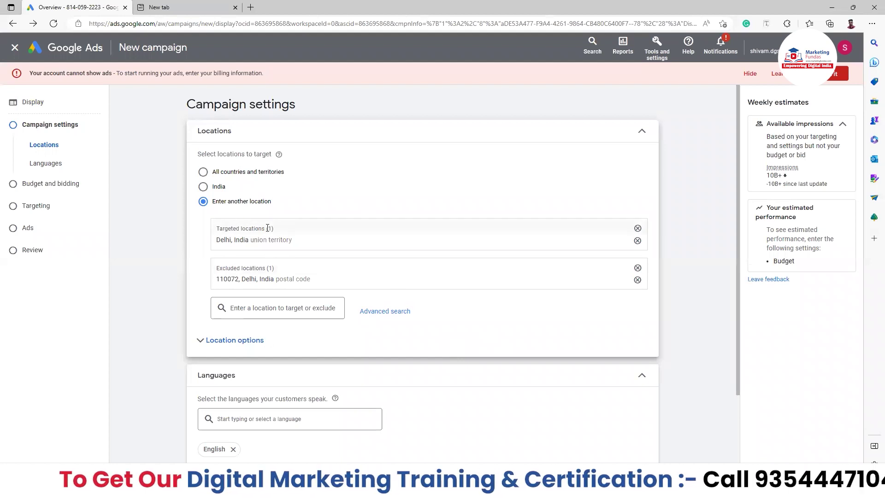
Examine the target and exclude presence choices in the location options.
{"action": "scroll", "coordinate": [269, 338], "scroll_direction": "down", "scroll_amount": 2}
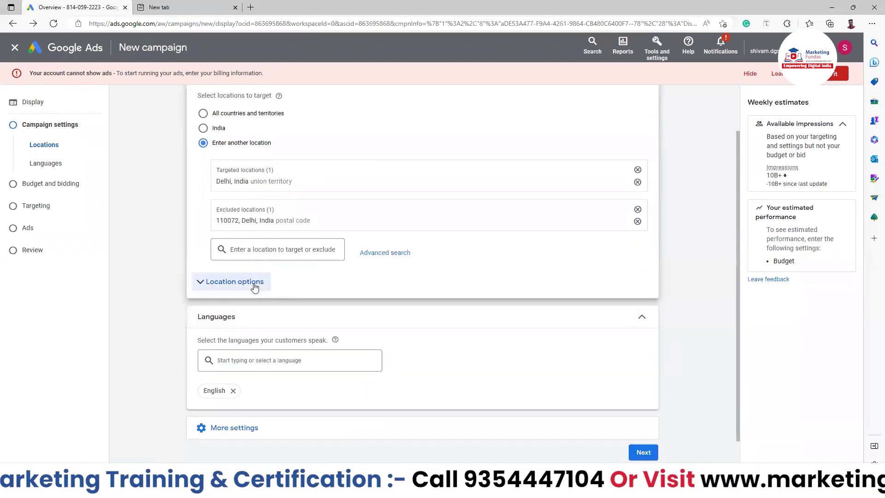
{"action": "left_click", "coordinate": [253, 287]}
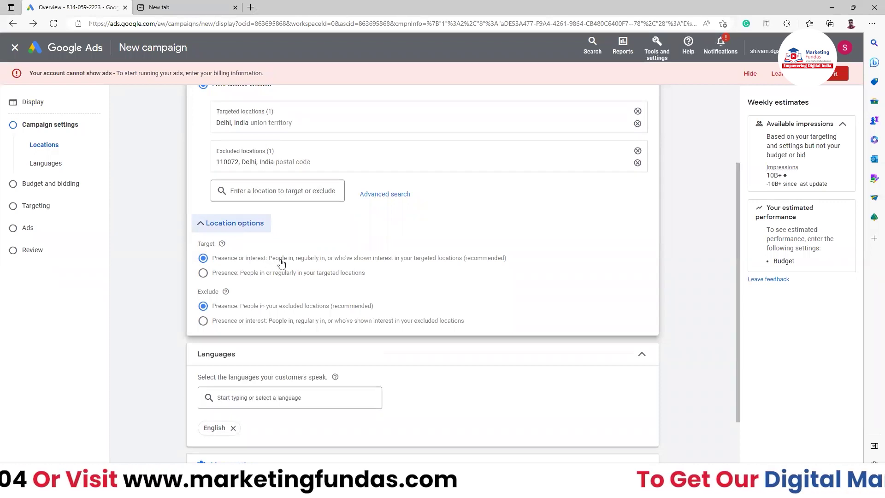
{"action": "key", "text": "Escape"}
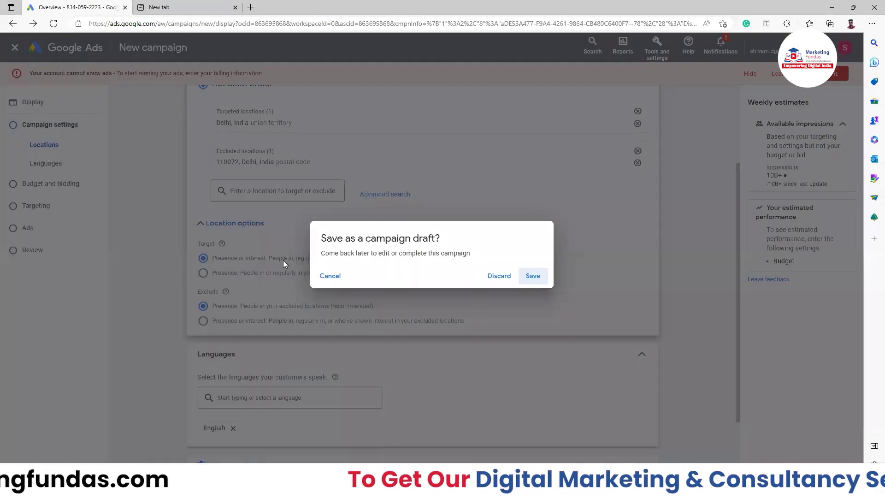
{"action": "left_click", "coordinate": [334, 276]}
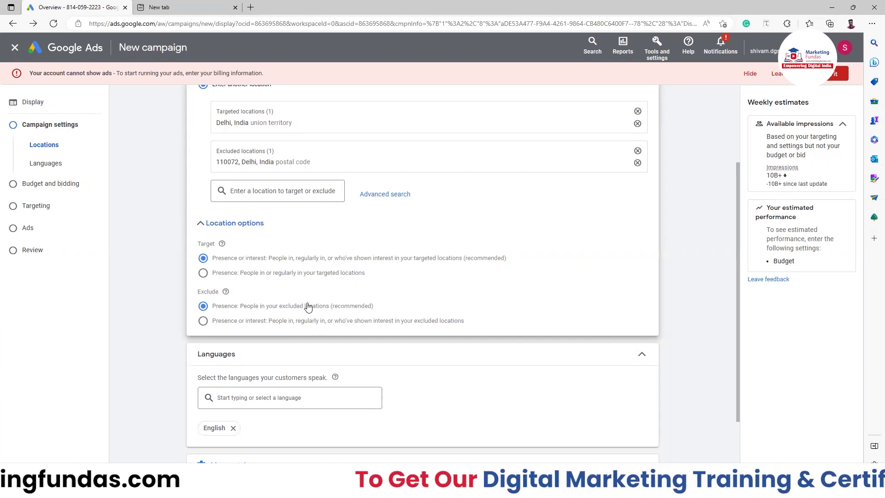
{"action": "left_click", "coordinate": [233, 225]}
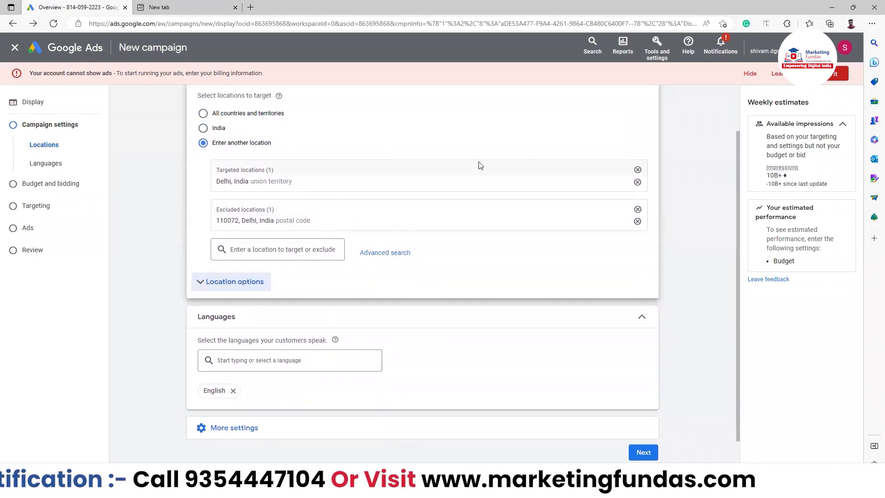
Set the campaign's target location to India and remove English from the customer languages.
{"action": "left_click", "coordinate": [203, 128]}
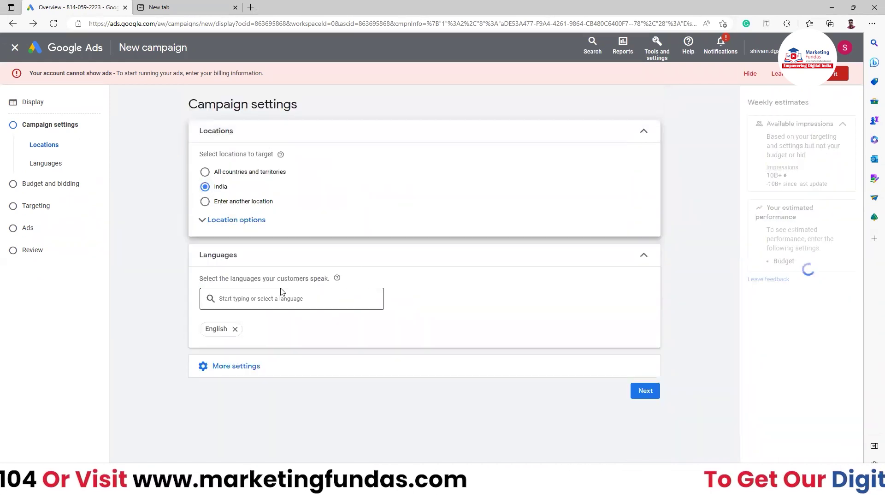
{"action": "left_click", "coordinate": [236, 329]}
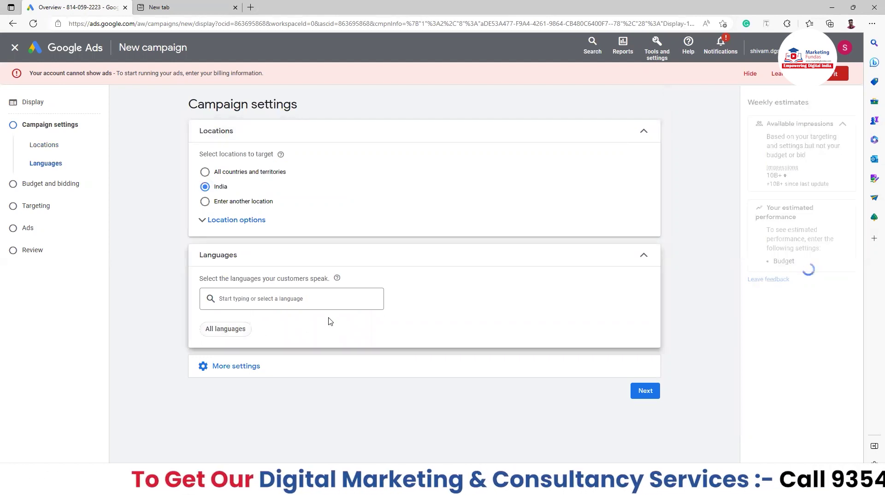
Examine the ad rotation choices among the additional campaign settings.
{"action": "left_click", "coordinate": [317, 371]}
{"action": "scroll", "coordinate": [316, 368], "scroll_direction": "down", "scroll_amount": 3}
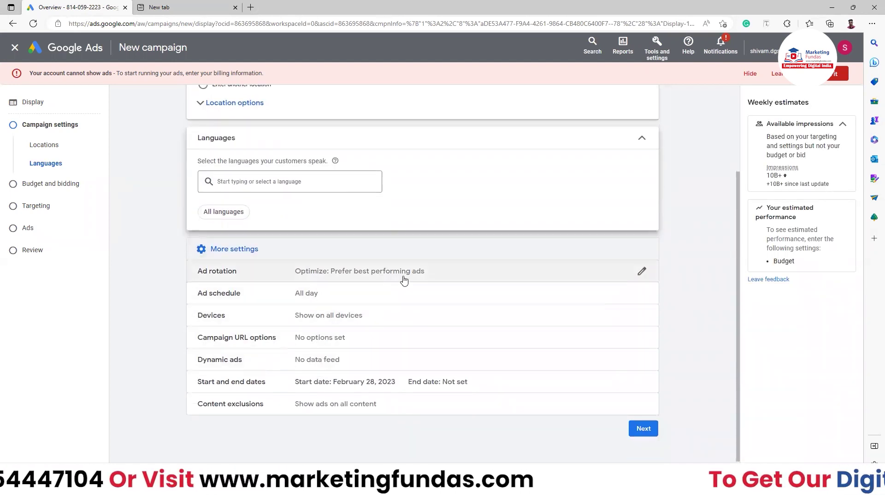
{"action": "left_click", "coordinate": [586, 273]}
{"action": "scroll", "coordinate": [388, 351], "scroll_direction": "down", "scroll_amount": 1}
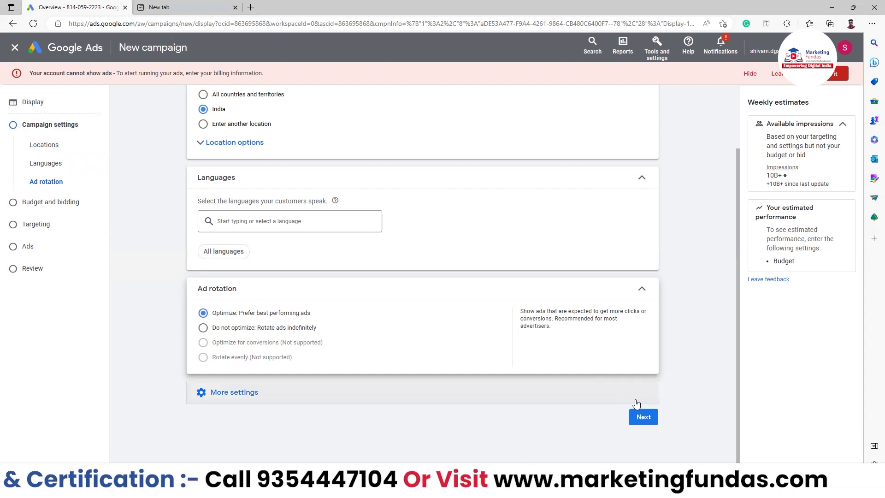
{"action": "left_click", "coordinate": [647, 295]}
Add a second ad schedule entry, examine its choices of days, and remove that entry.
{"action": "left_click", "coordinate": [518, 381]}
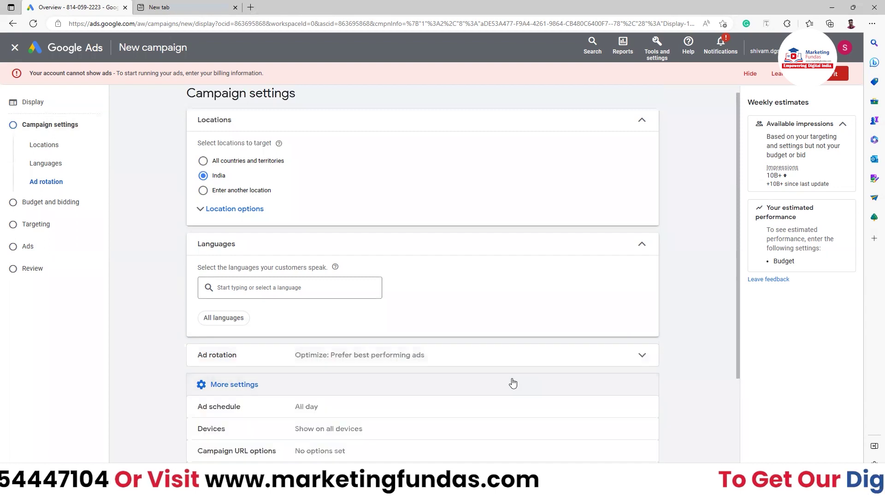
{"action": "scroll", "coordinate": [507, 381], "scroll_direction": "down", "scroll_amount": 3}
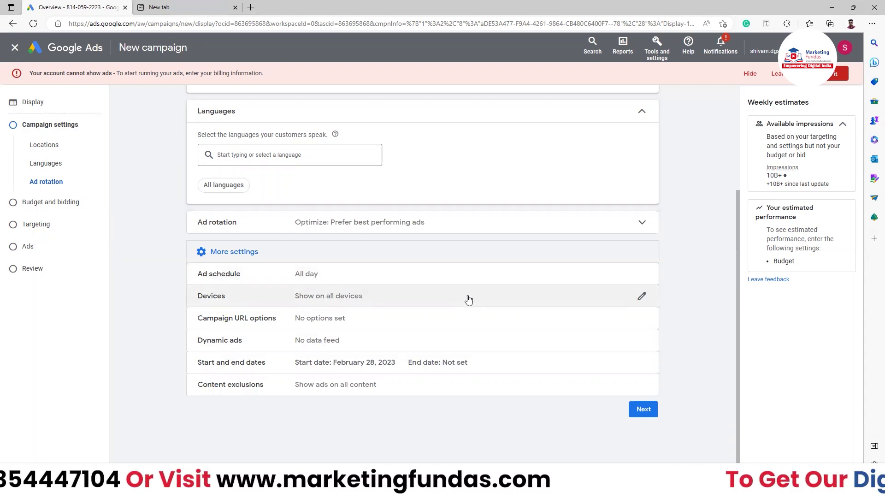
{"action": "left_click", "coordinate": [454, 275]}
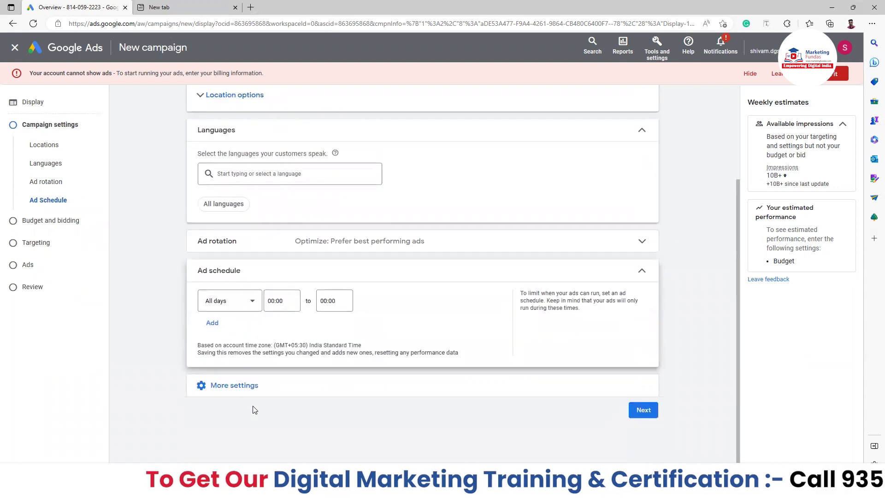
{"action": "left_click", "coordinate": [215, 324]}
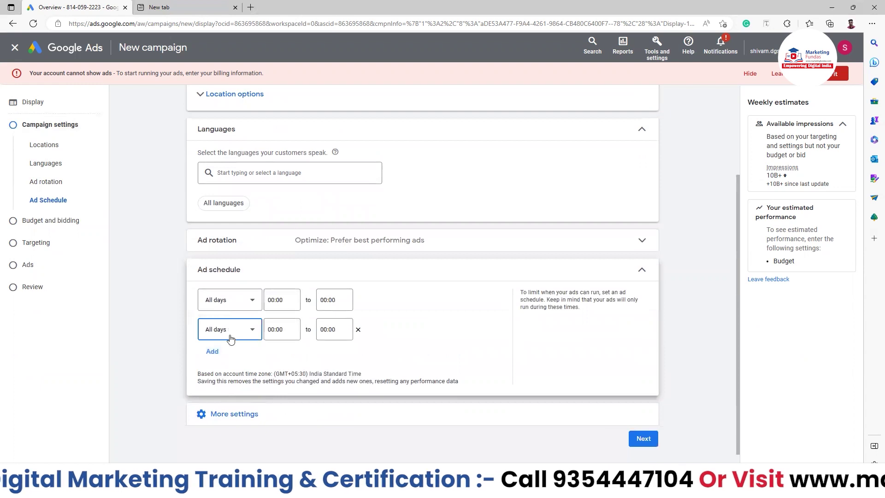
{"action": "left_click", "coordinate": [237, 330]}
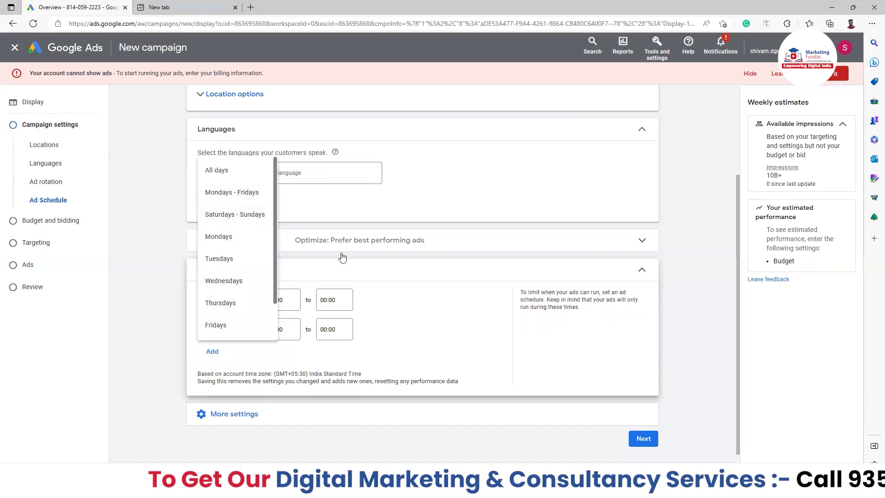
{"action": "left_click", "coordinate": [357, 320]}
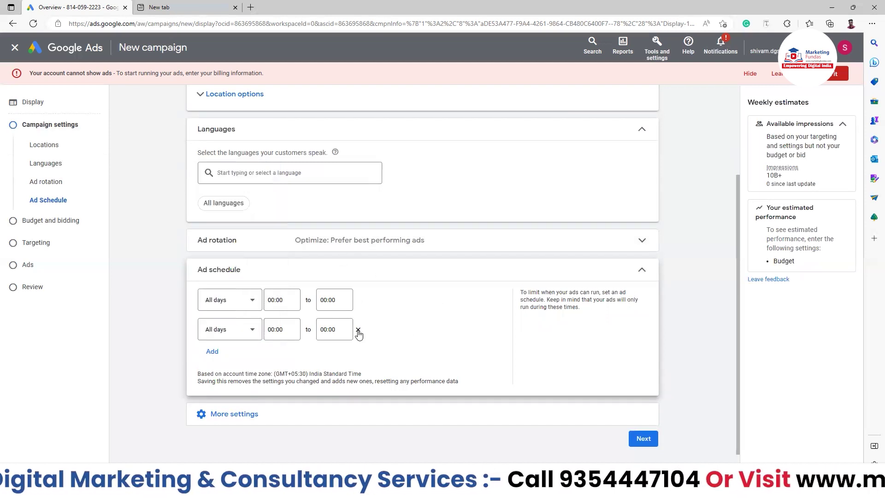
{"action": "left_click", "coordinate": [359, 330]}
{"action": "left_click", "coordinate": [612, 272]}
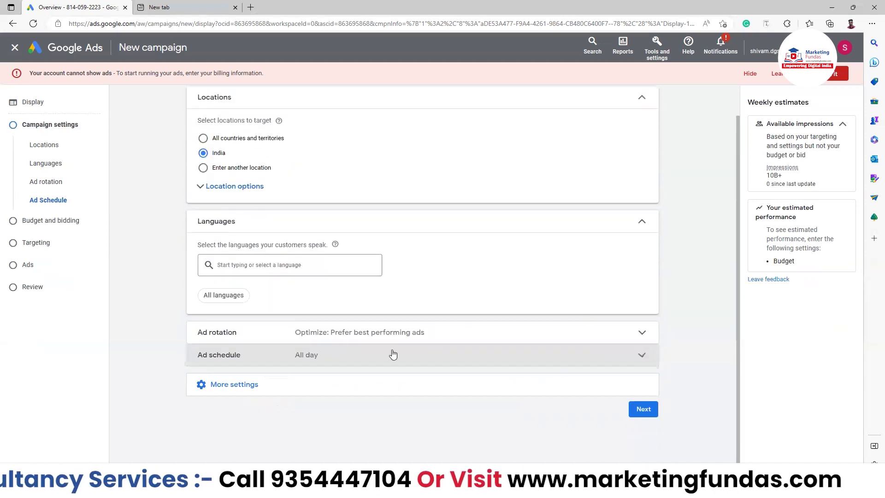
Examine the specific device targeting choices, including operating systems, device models and networks, in the campaign's device settings.
{"action": "left_click", "coordinate": [375, 381]}
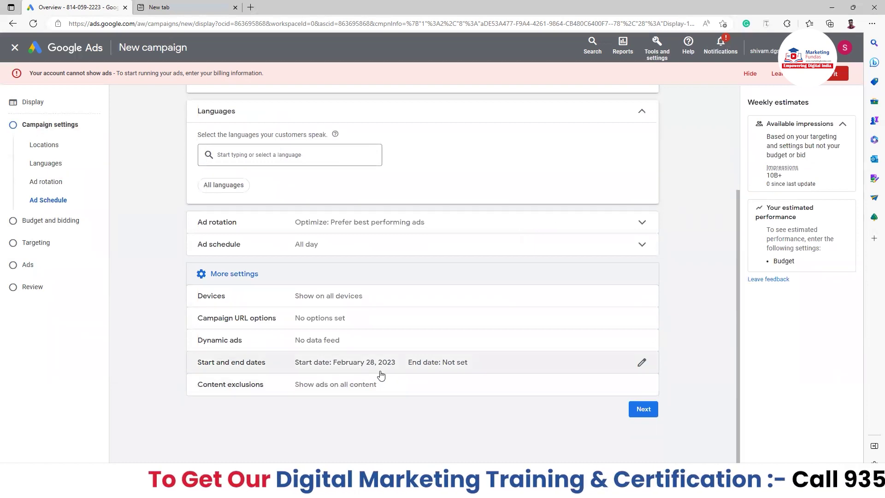
{"action": "left_click", "coordinate": [418, 297]}
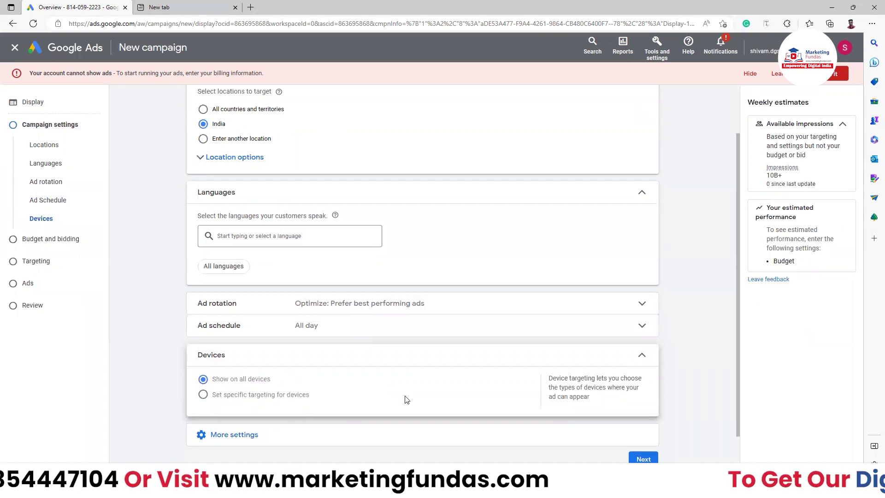
{"action": "left_click", "coordinate": [297, 395]}
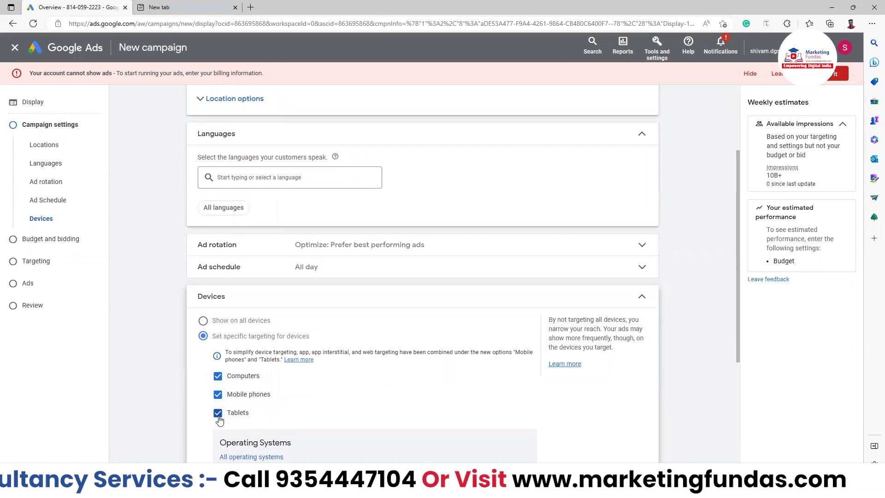
{"action": "scroll", "coordinate": [220, 419], "scroll_direction": "down", "scroll_amount": 5}
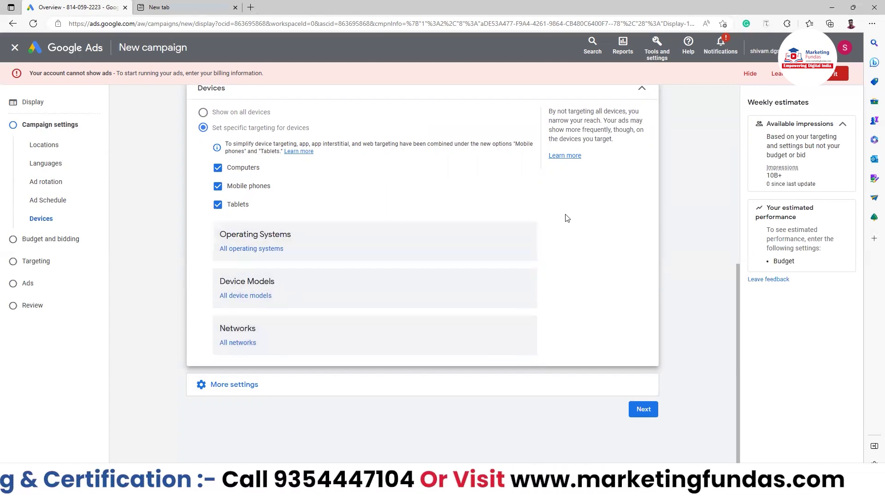
{"action": "scroll", "coordinate": [579, 227], "scroll_direction": "up", "scroll_amount": 1}
{"action": "left_click", "coordinate": [642, 149]}
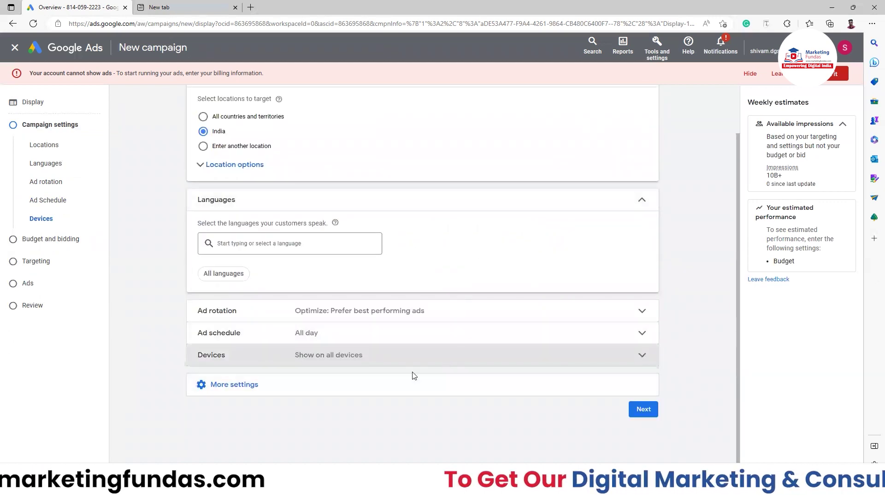
Examine the campaign's start date and end date choices.
{"action": "left_click", "coordinate": [385, 389]}
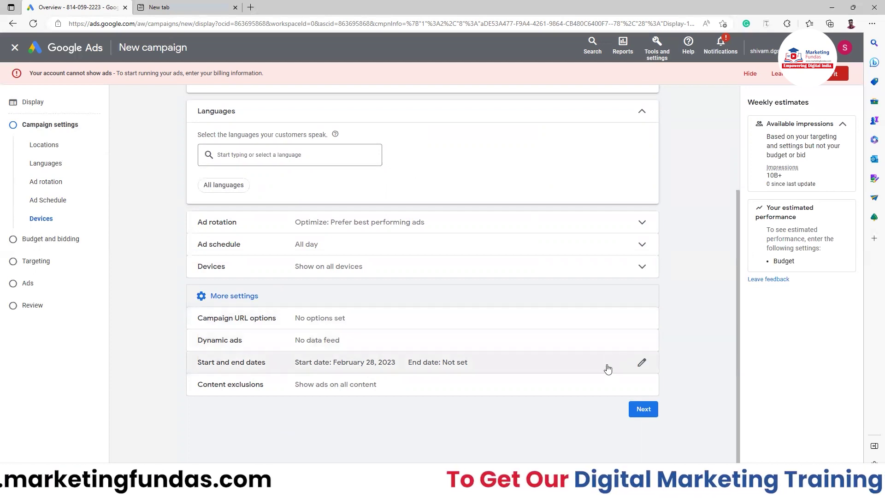
{"action": "left_click", "coordinate": [642, 363]}
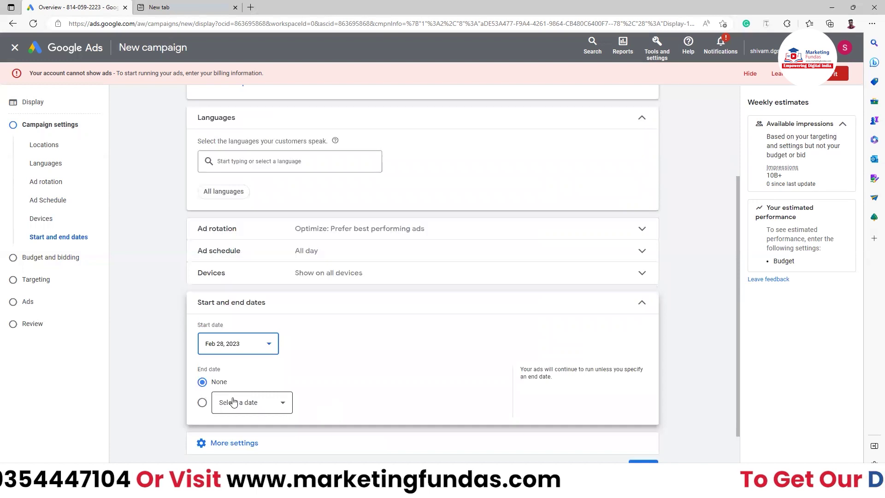
{"action": "left_click", "coordinate": [360, 307]}
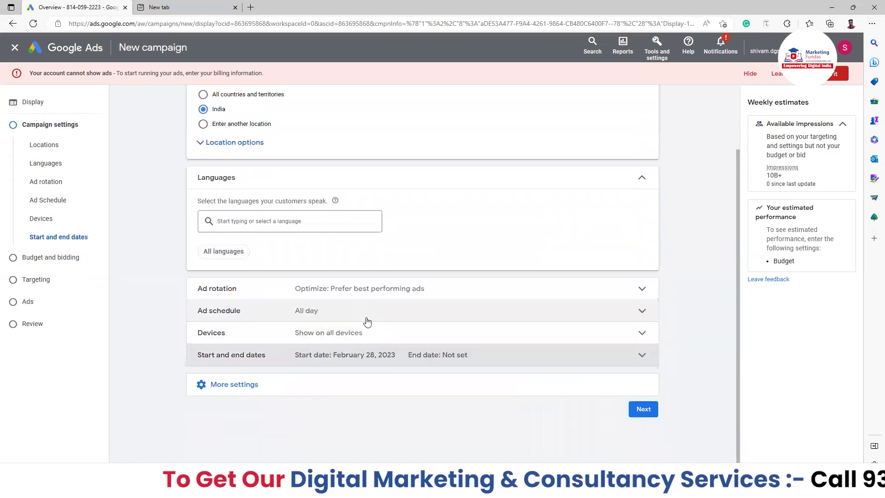
Exclude profanity and rough language, sexually suggestive content and embedded YouTube videos from the campaign's ad placements.
{"action": "left_click", "coordinate": [323, 391]}
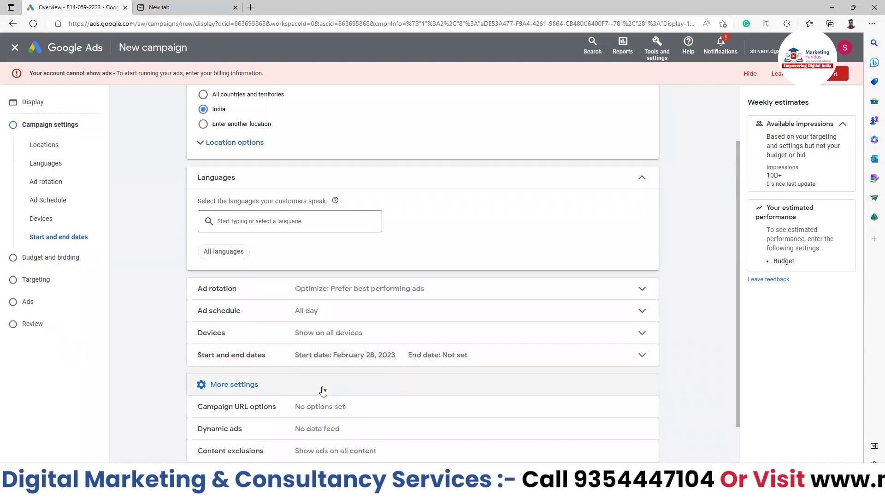
{"action": "left_click", "coordinate": [433, 387]}
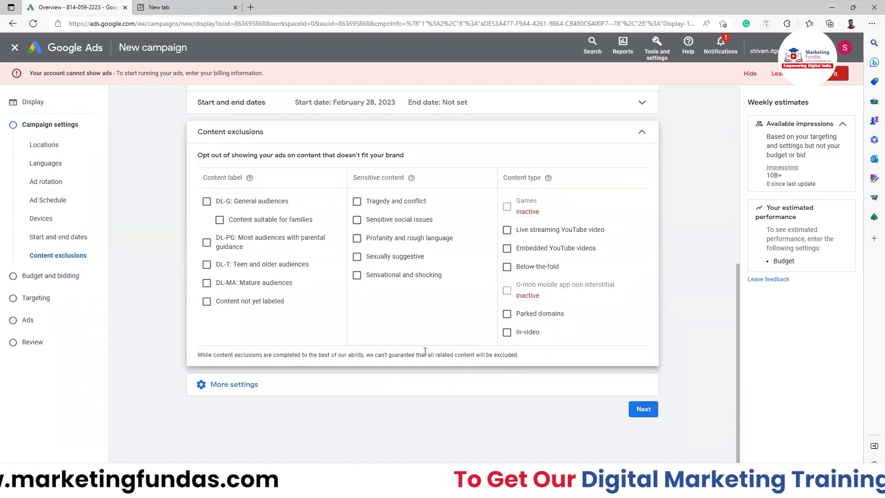
{"action": "left_click", "coordinate": [356, 240]}
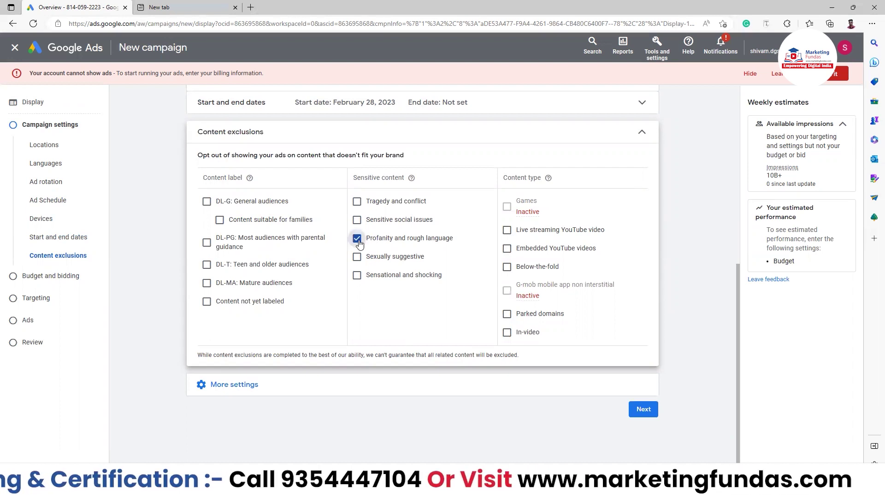
{"action": "left_click", "coordinate": [356, 256]}
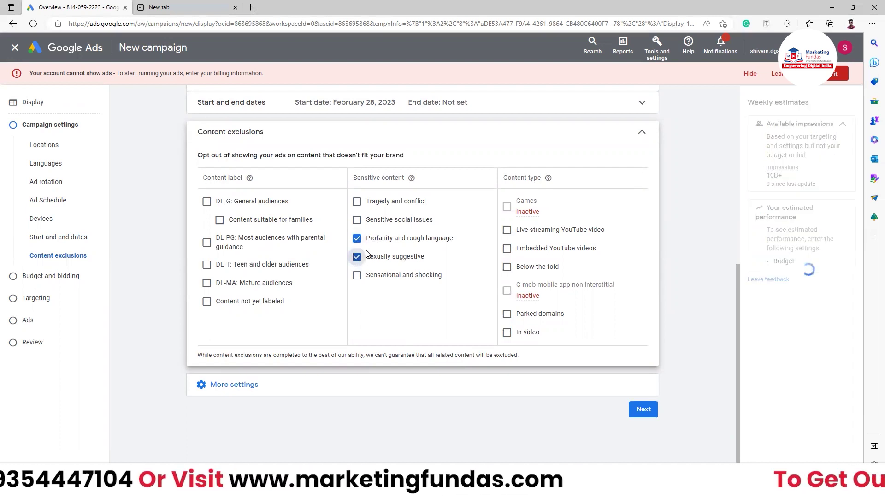
{"action": "left_click", "coordinate": [507, 249]}
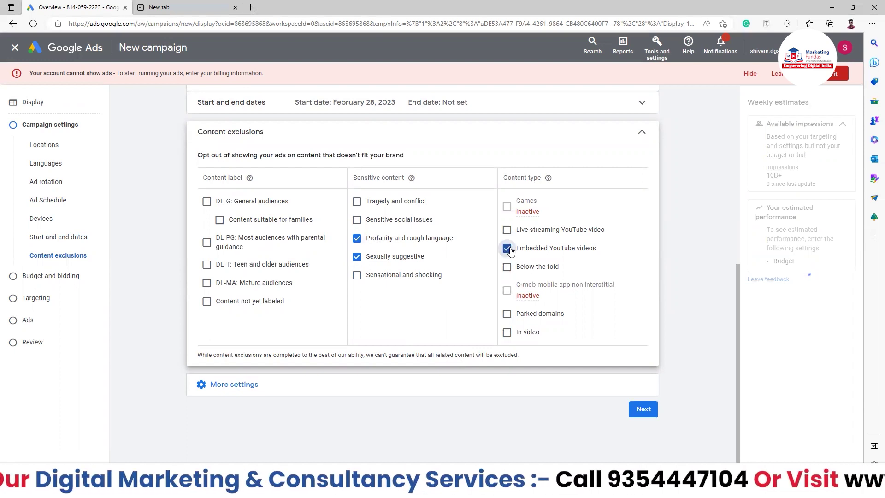
{"action": "left_click", "coordinate": [508, 230]}
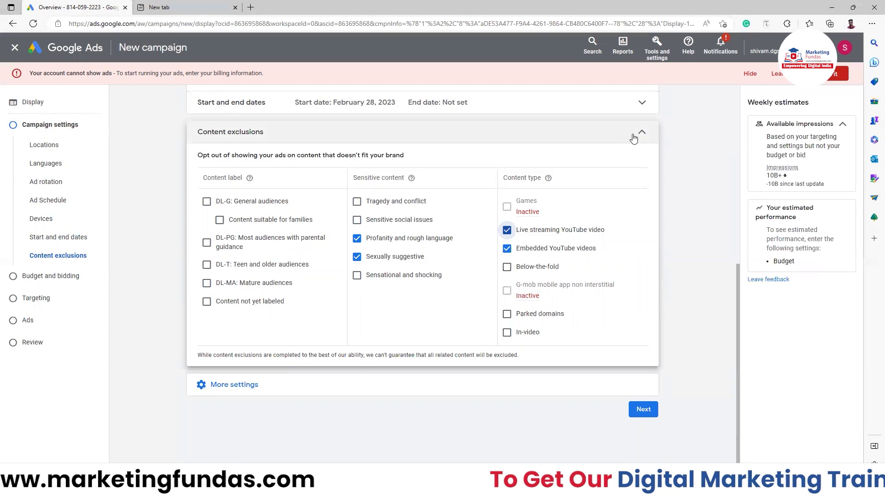
{"action": "left_click", "coordinate": [507, 230]}
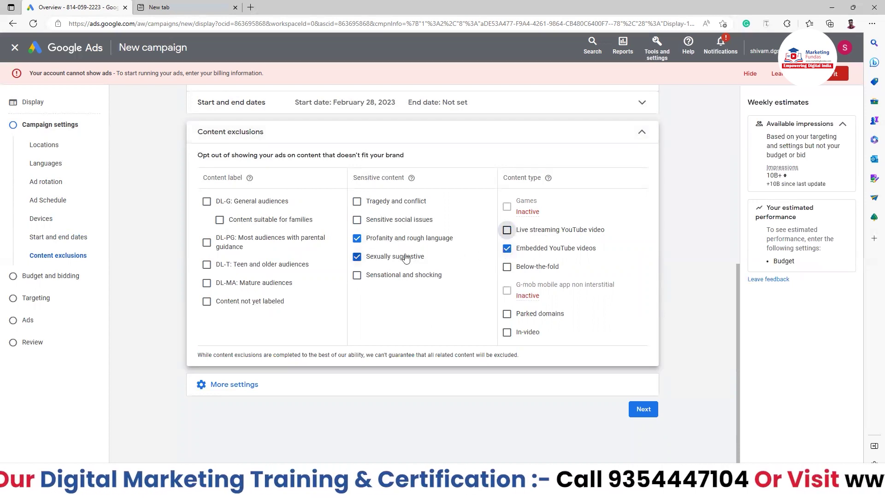
{"action": "left_click", "coordinate": [631, 138]}
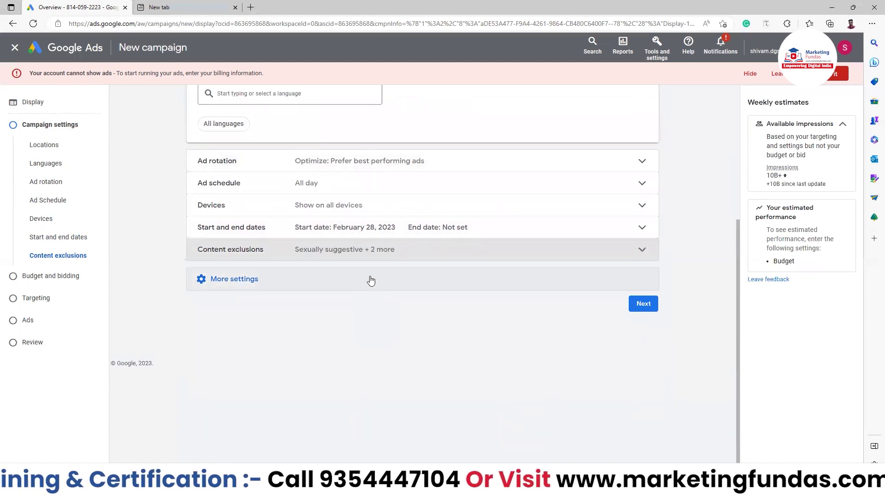
Set the average daily budget to ₹1,000 and focus bidding on viewable impressions with a viewable CPM bid of ₹20.
{"action": "left_click", "coordinate": [370, 278]}
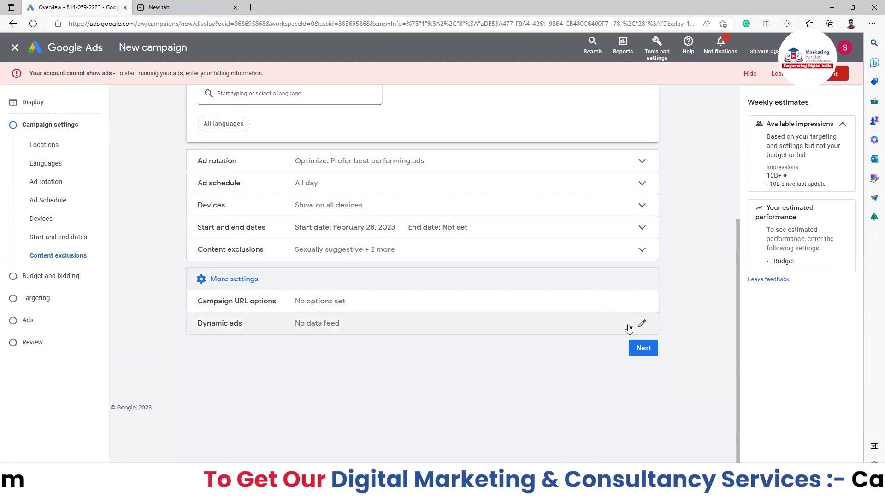
{"action": "left_click", "coordinate": [648, 350]}
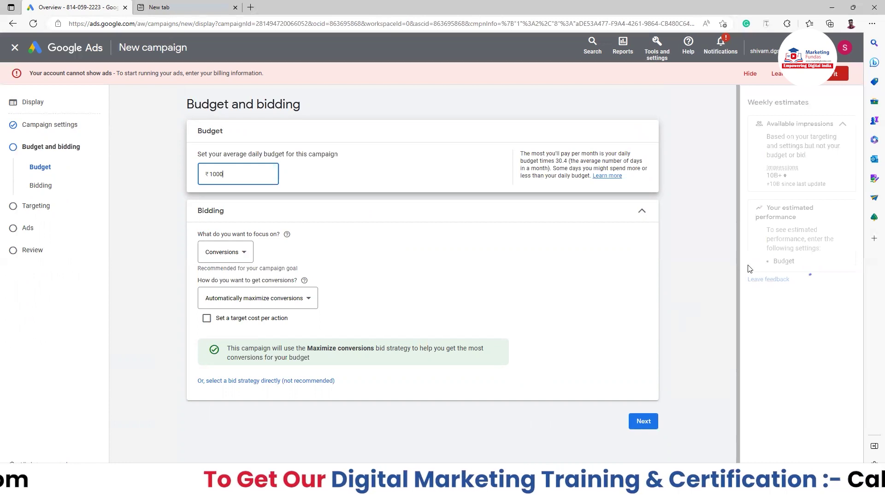
{"action": "left_click", "coordinate": [236, 257]}
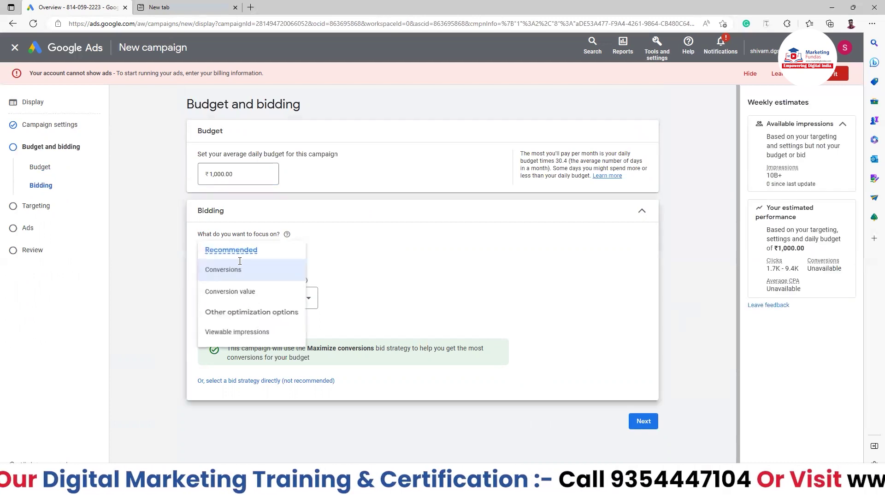
{"action": "left_click", "coordinate": [272, 335]}
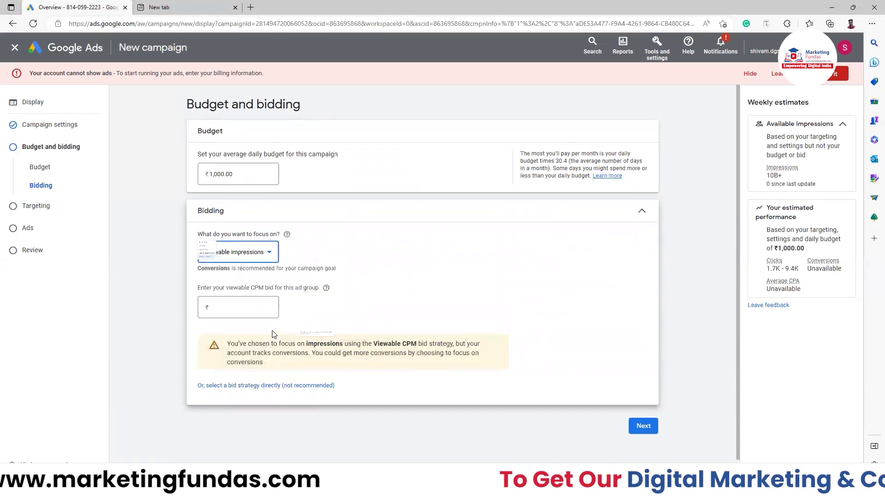
{"action": "left_click", "coordinate": [238, 313]}
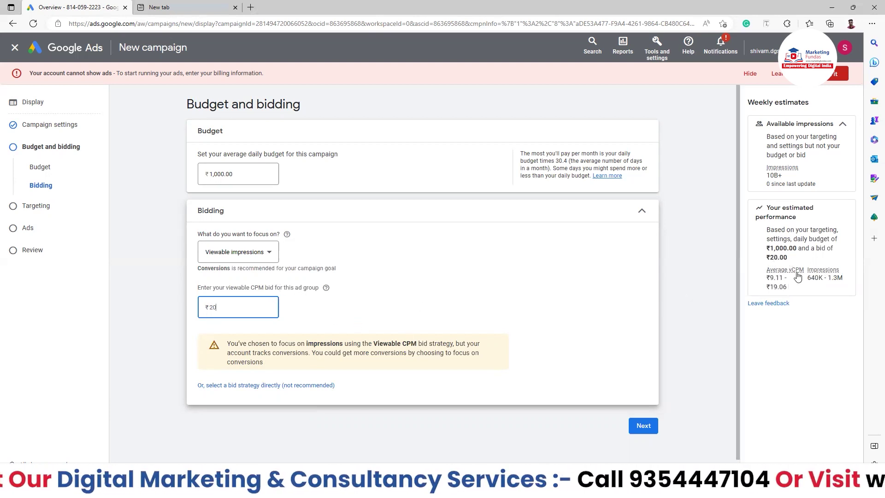
{"action": "mouse_move", "coordinate": [790, 276]}
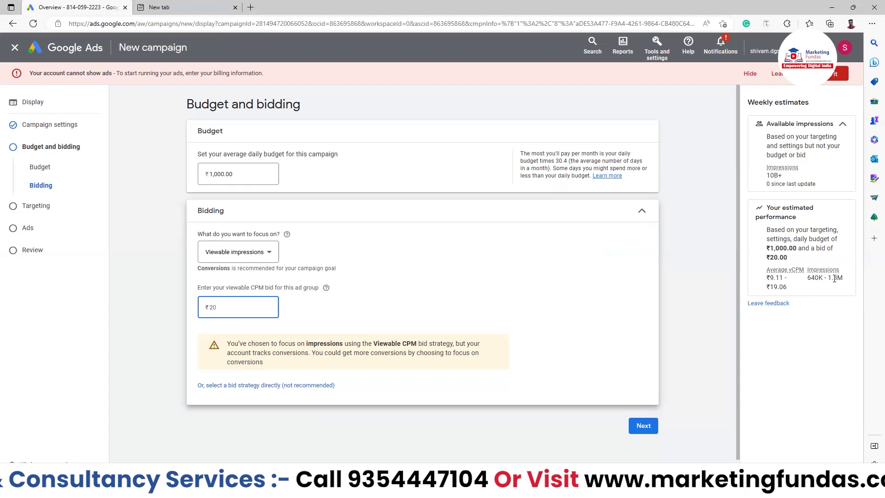
{"action": "left_click_drag", "start_coordinate": [808, 278], "coordinate": [824, 278]}
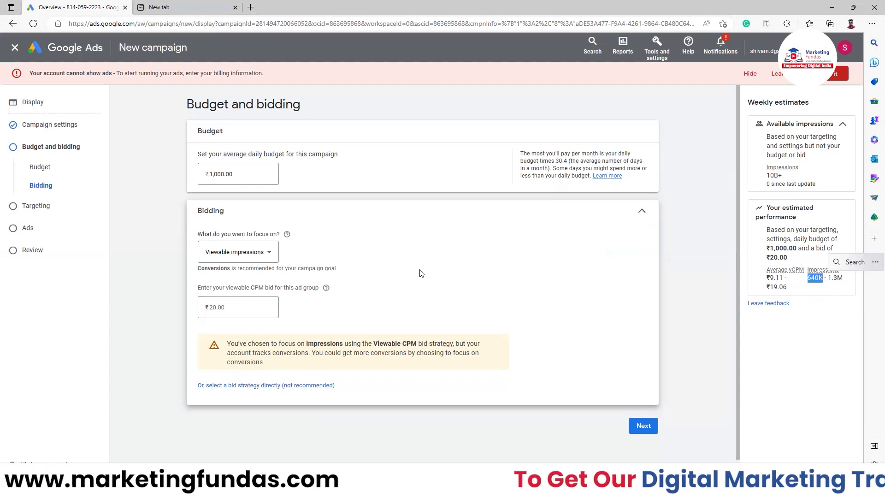
Proceed to the campaign's targeting stage and open the audience segments for editing.
{"action": "left_click", "coordinate": [643, 426]}
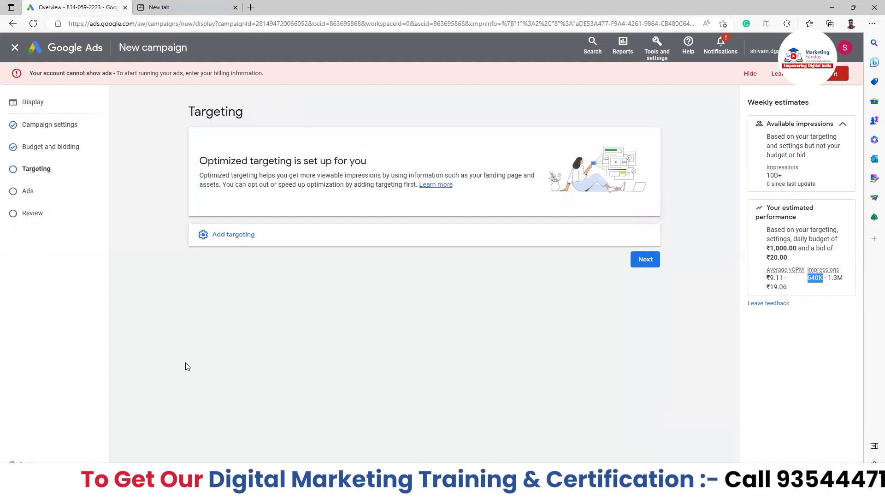
{"action": "left_click", "coordinate": [283, 247]}
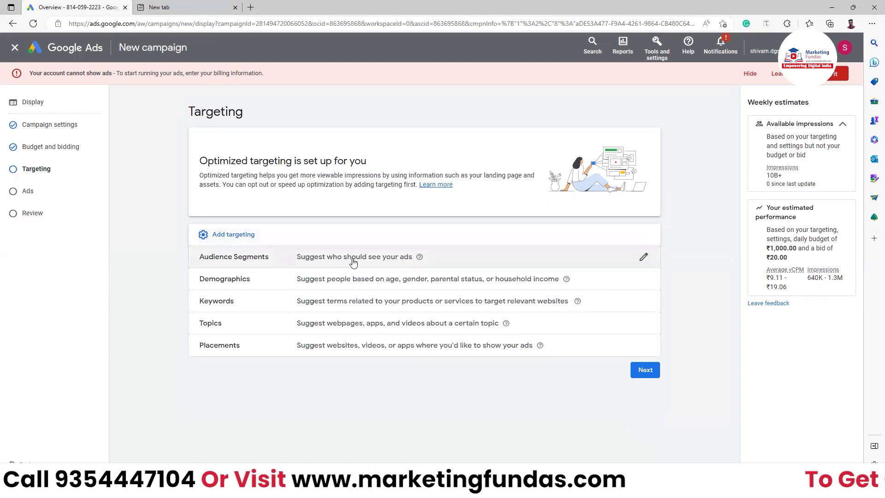
{"action": "left_click", "coordinate": [453, 262]}
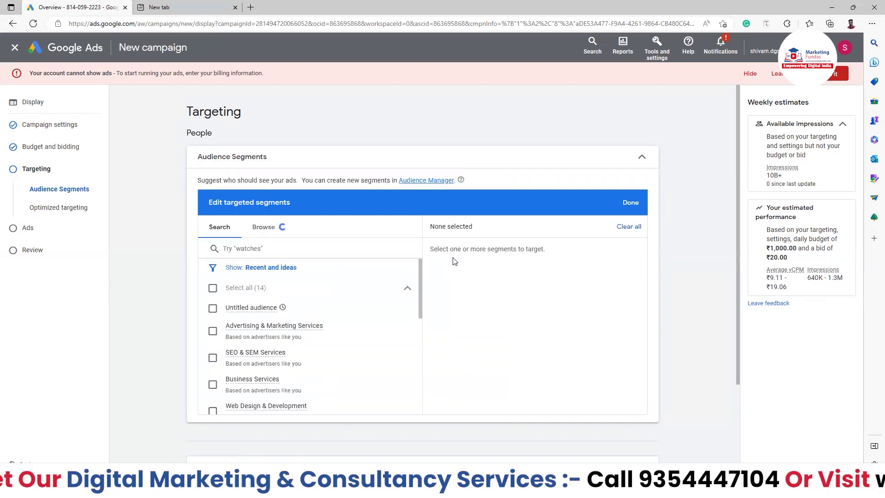
Try targeting the Advertising & Marketing Services audience segment and deselect it again.
{"action": "left_click", "coordinate": [215, 336]}
{"action": "mouse_move", "coordinate": [231, 356]}
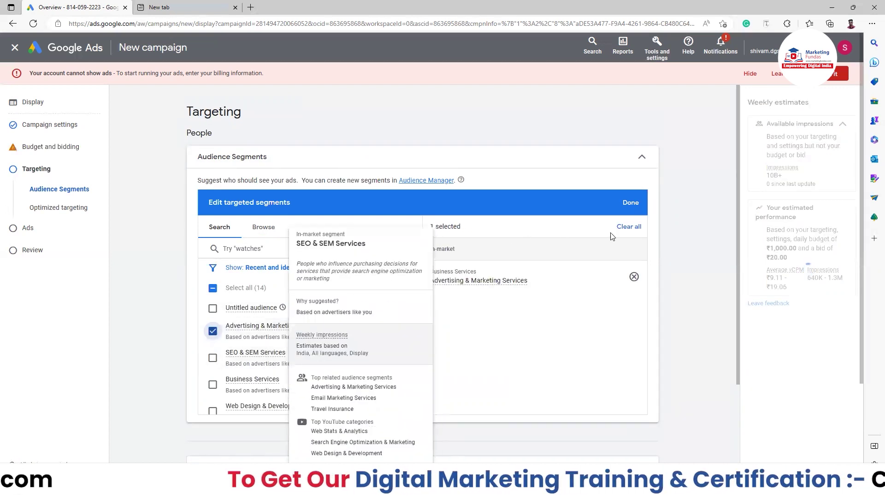
{"action": "left_click", "coordinate": [213, 333]}
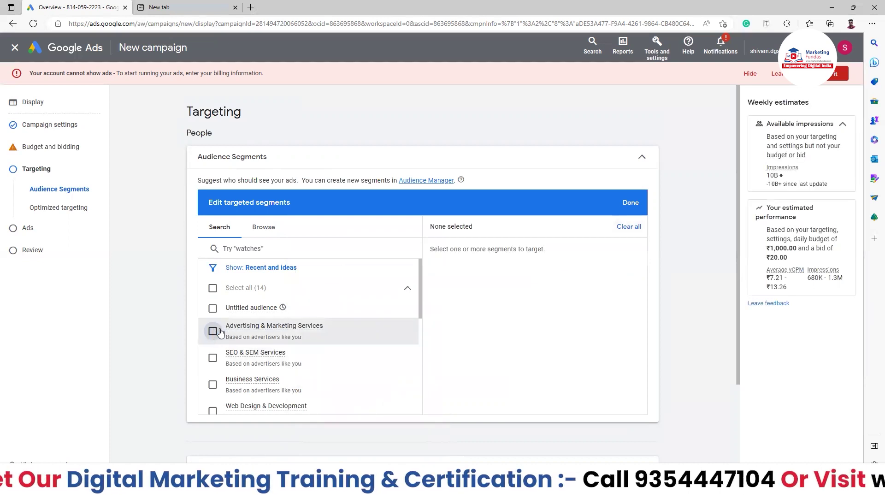
Finish editing the audience segments with none targeted and look at the optimized targeting section.
{"action": "left_click", "coordinate": [629, 203]}
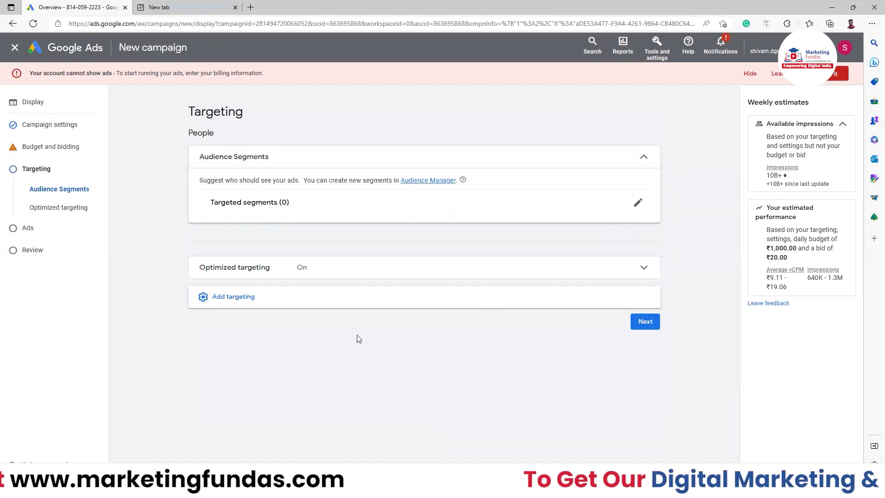
{"action": "left_click", "coordinate": [539, 276]}
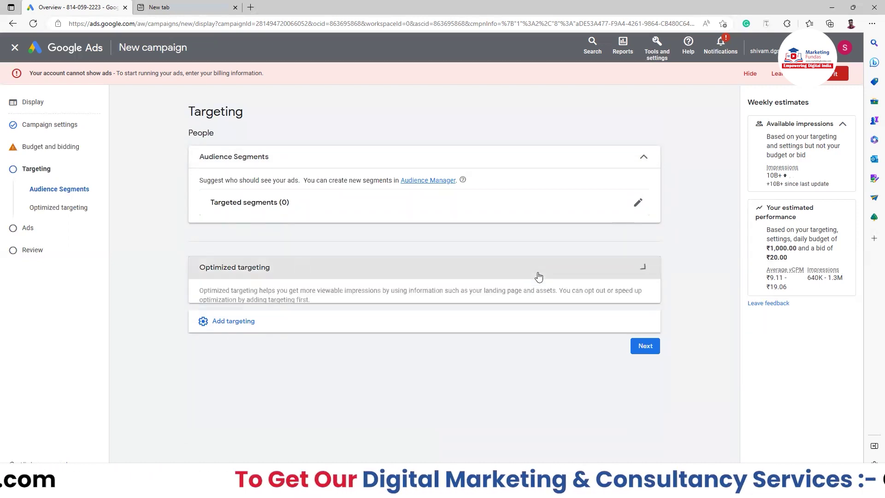
{"action": "left_click", "coordinate": [538, 276]}
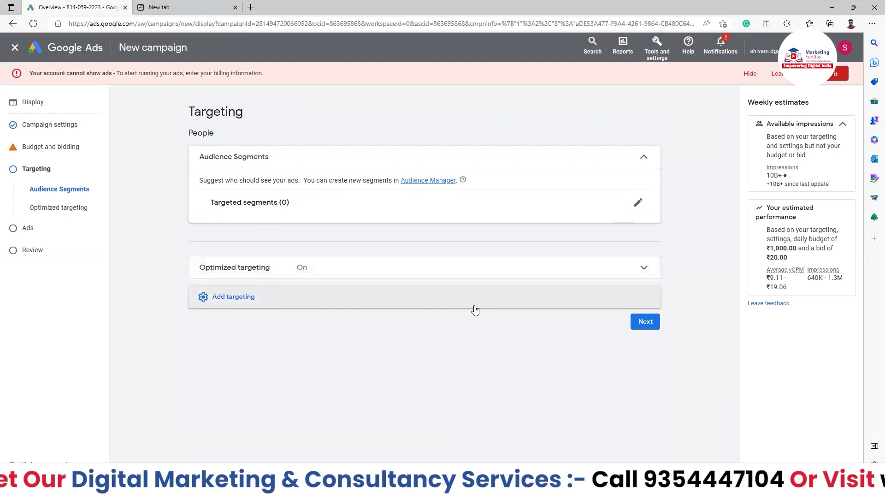
Add demographic targeting that excludes the 45 - 54, 55 - 64 and 65+ age groups.
{"action": "left_click", "coordinate": [475, 309]}
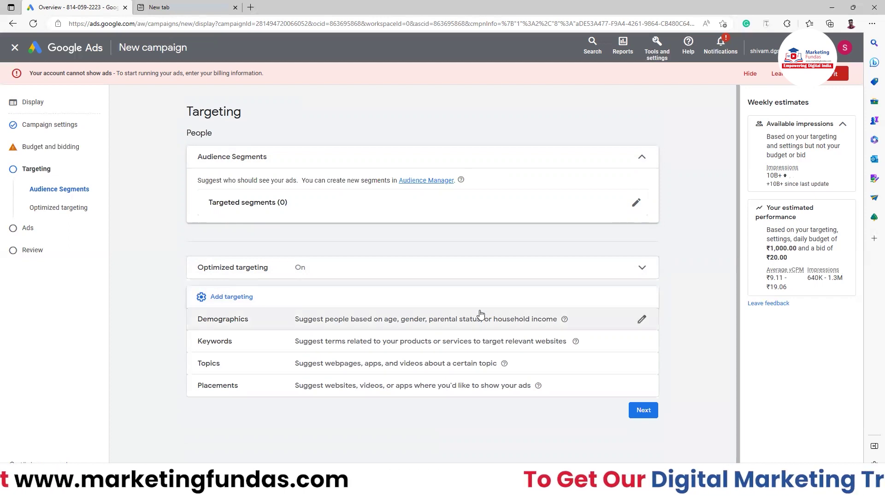
{"action": "left_click", "coordinate": [489, 318]}
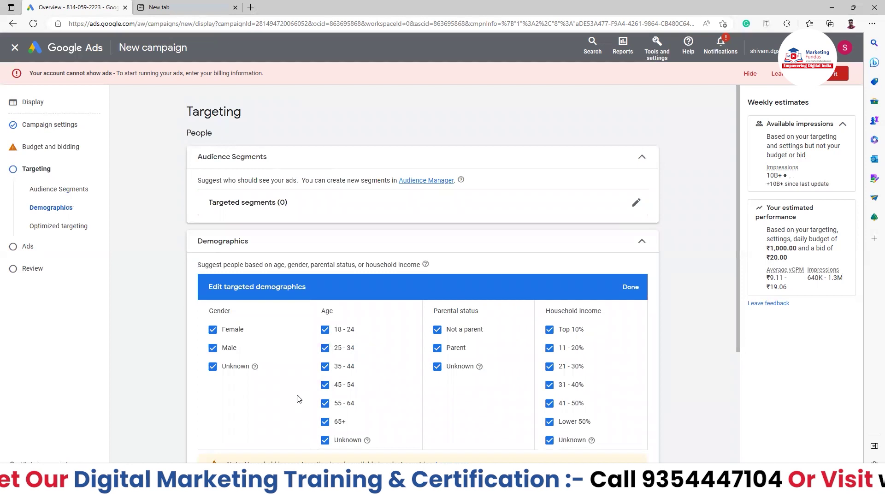
{"action": "left_click", "coordinate": [325, 385]}
{"action": "left_click", "coordinate": [325, 403]}
{"action": "left_click", "coordinate": [325, 422]}
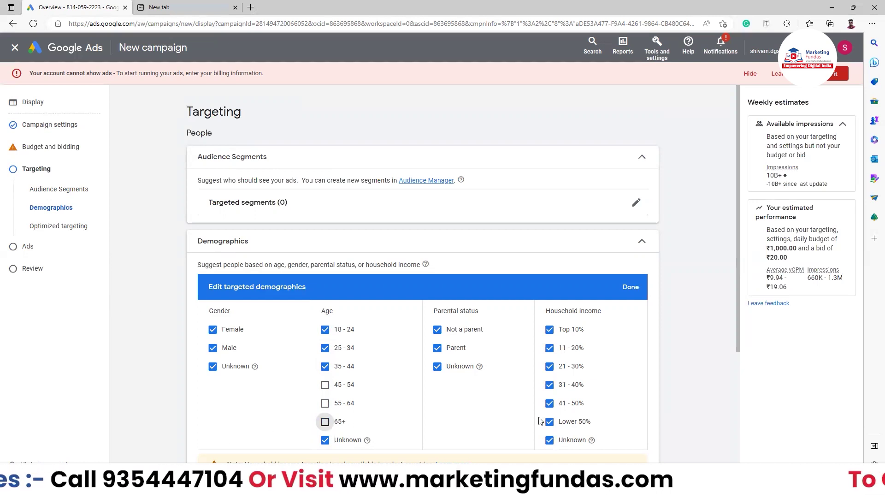
{"action": "left_click", "coordinate": [639, 292]}
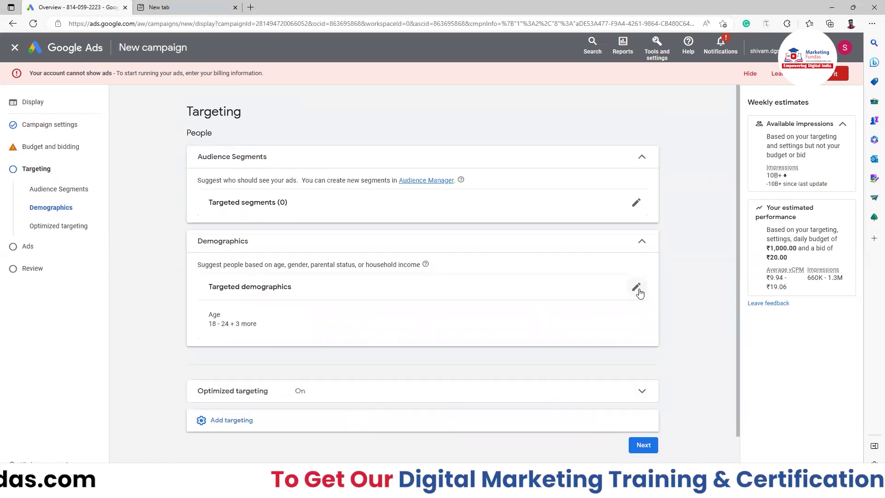
Target keywords smart/ips led tv, led tv price, ips panel tv 32 inch, 43 inch ips panel led tv, 40/50 inch smart tv, 60/80 cm led tv.
{"action": "left_click", "coordinate": [421, 422]}
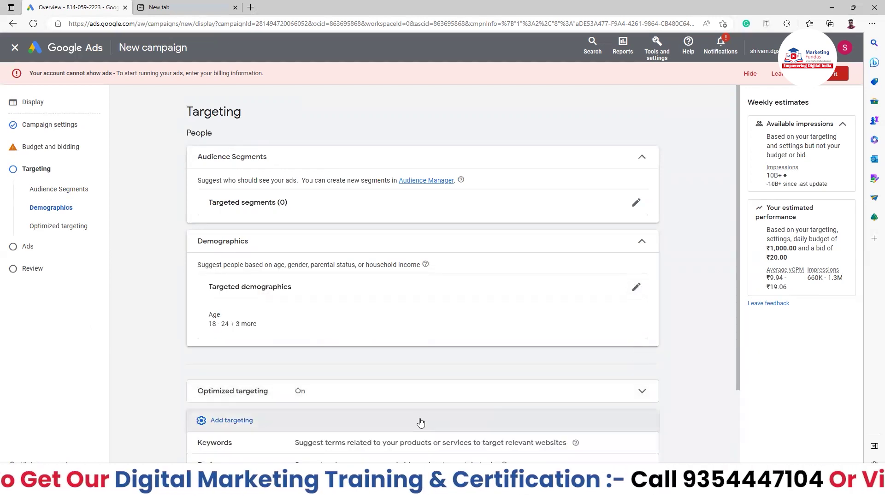
{"action": "scroll", "coordinate": [420, 421], "scroll_direction": "down", "scroll_amount": 2}
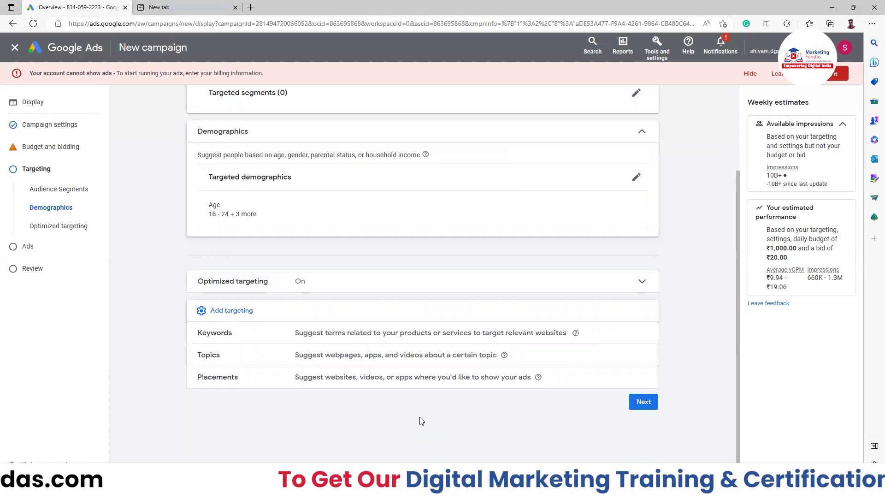
{"action": "left_click", "coordinate": [422, 337]}
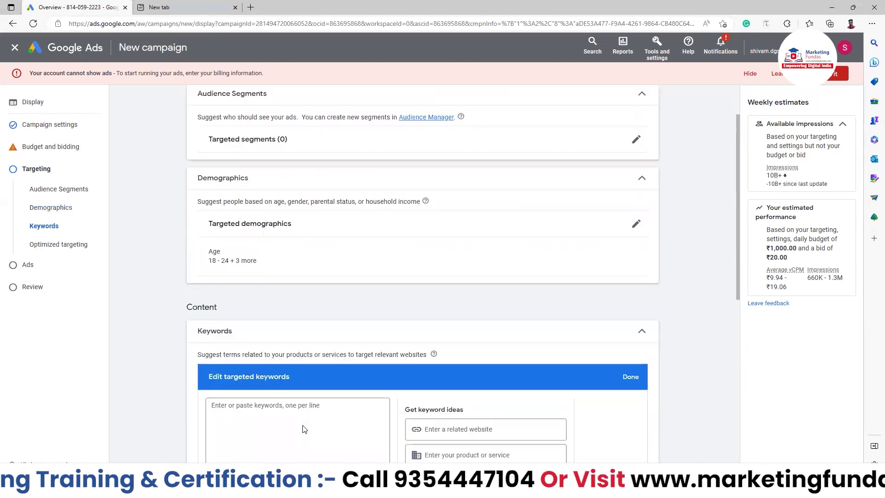
{"action": "left_click", "coordinate": [313, 236]}
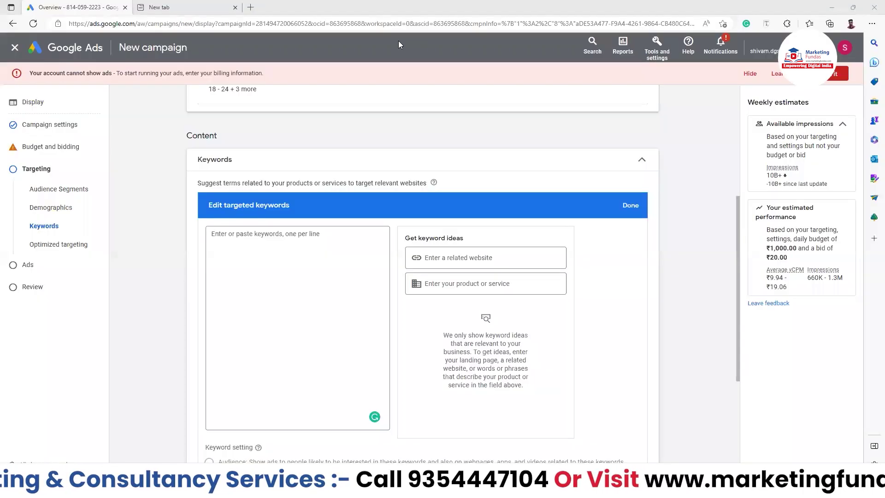
{"action": "left_click", "coordinate": [288, 245]}
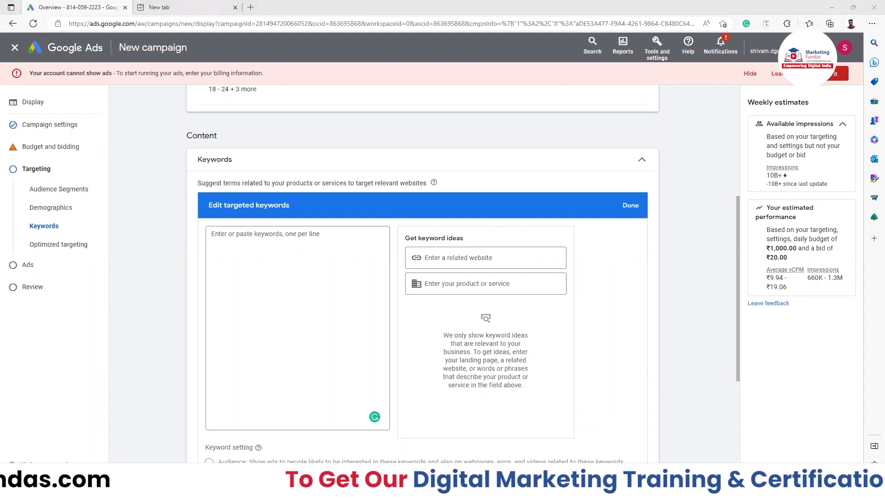
{"action": "left_click", "coordinate": [267, 238]}
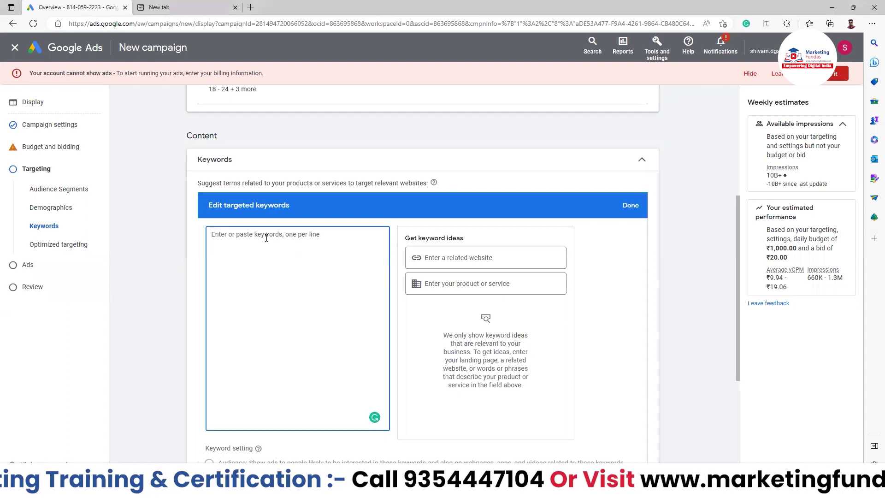
{"action": "type", "text": "smart led tv led tv price ips led tv ips panel tv 32 inch 43 inch ips panel led tv 40 inch smart tv 50 inch smart tv 60 cm led tv 80 cm led tv"}
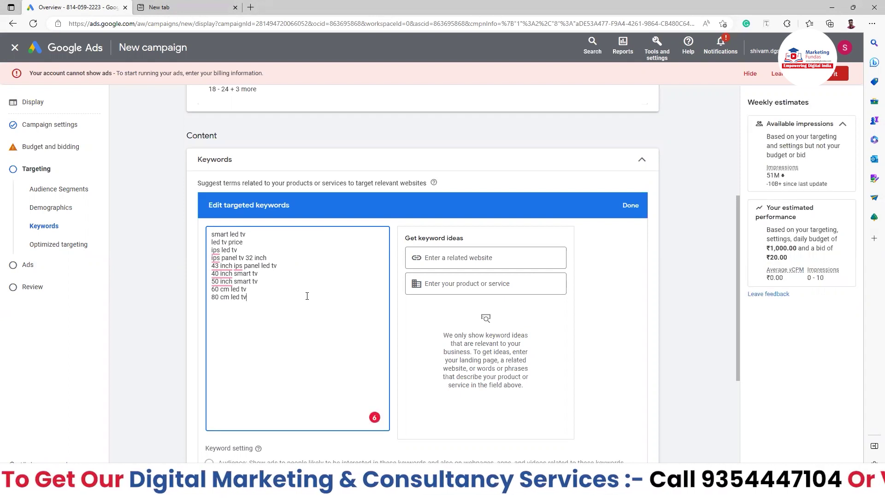
{"action": "scroll", "coordinate": [307, 296], "scroll_direction": "down", "scroll_amount": 4}
{"action": "scroll", "coordinate": [499, 186], "scroll_direction": "up", "scroll_amount": 5}
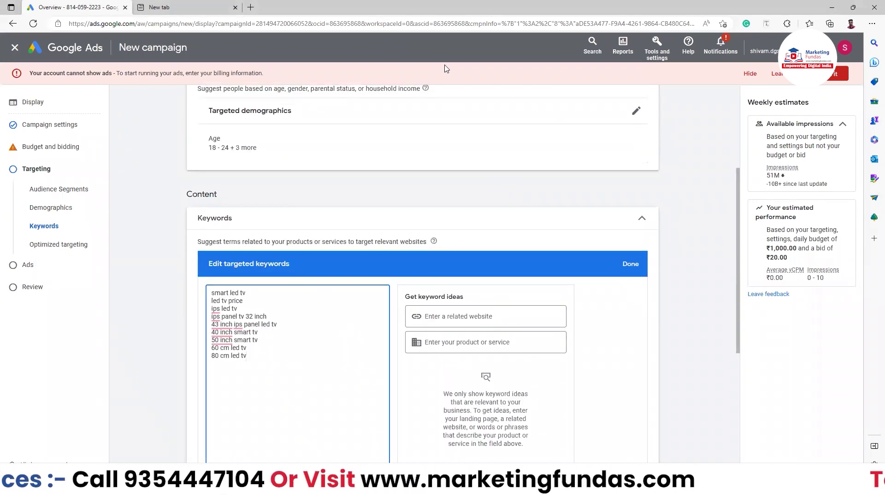
{"action": "left_click", "coordinate": [622, 267]}
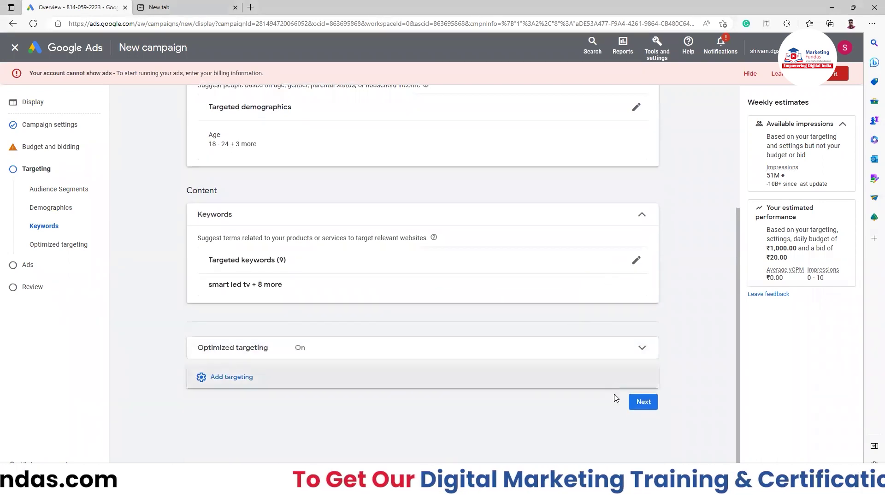
{"action": "left_click", "coordinate": [644, 402]}
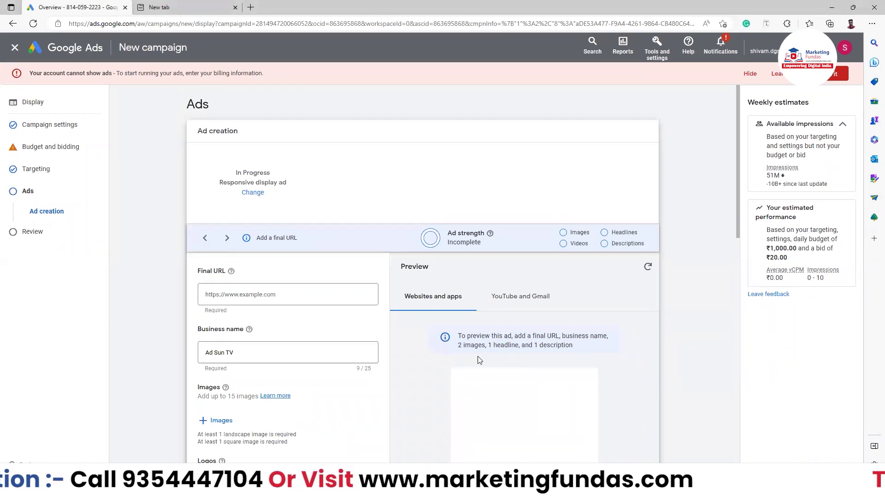
{"action": "left_click", "coordinate": [264, 294]}
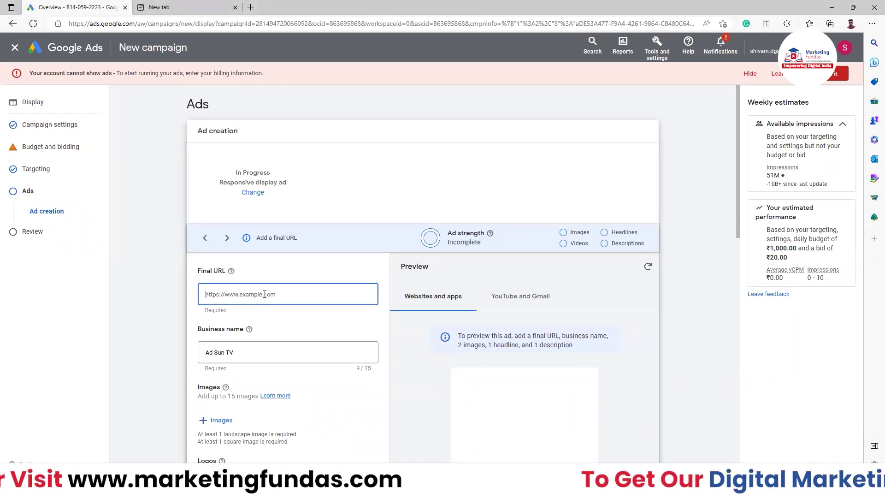
{"action": "key", "text": "ctrl+Tab"}
{"action": "key", "text": "ctrl+c"}
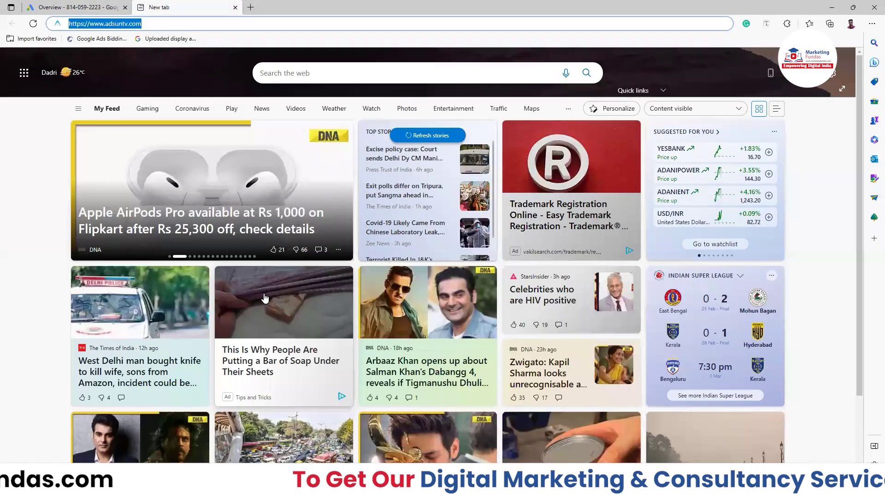
{"action": "key", "text": "ctrl+shift+Tab"}
{"action": "left_click", "coordinate": [261, 298]}
{"action": "key", "text": "ctrl+v"}
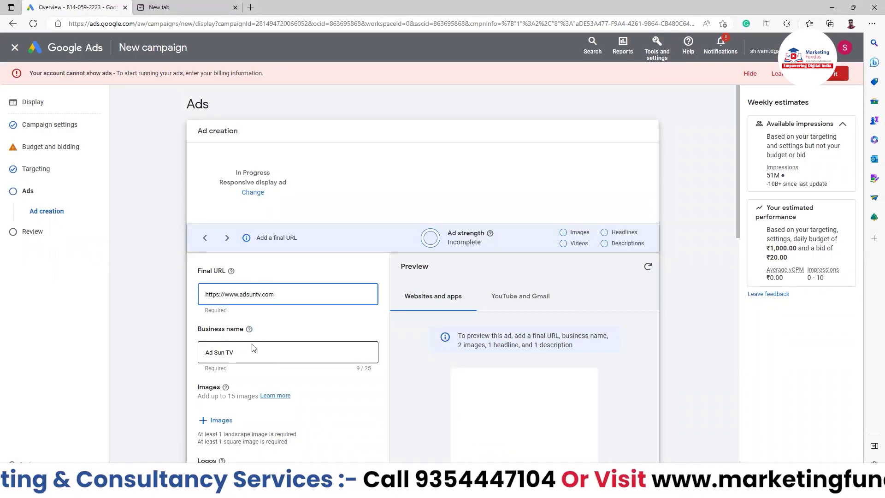
Select the first row of six asset library images for the ad, from 1200X1200.jpg through 250X250.jpg.
{"action": "scroll", "coordinate": [253, 348], "scroll_direction": "down", "scroll_amount": 3}
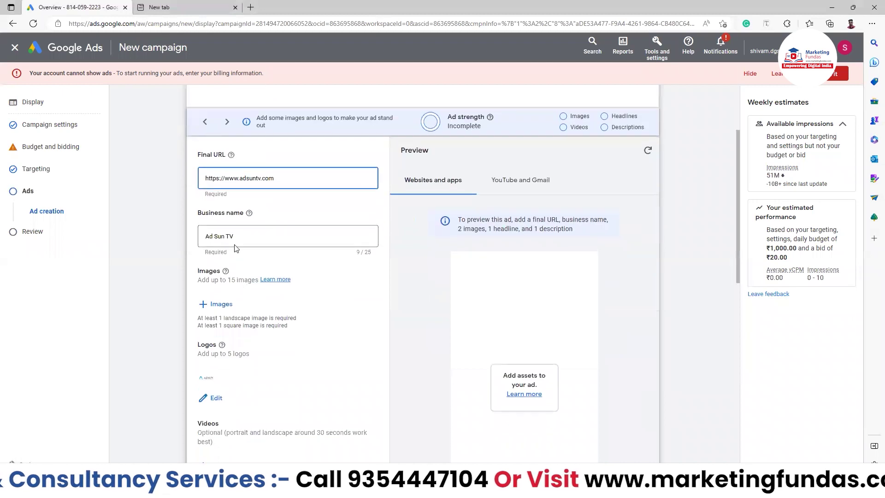
{"action": "left_click", "coordinate": [207, 303]}
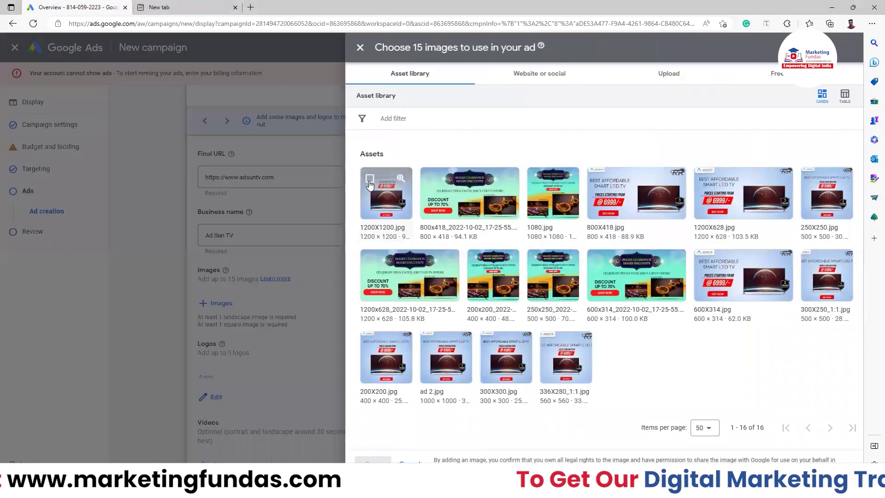
{"action": "left_click", "coordinate": [369, 179]}
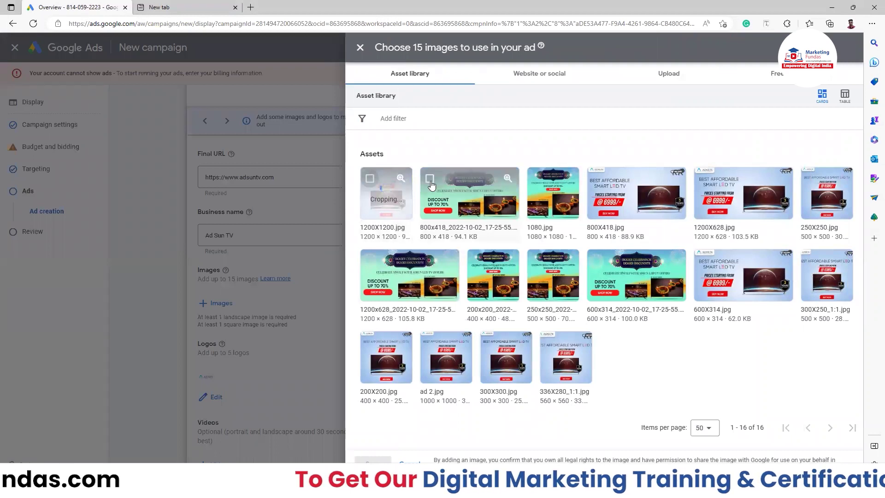
{"action": "left_click", "coordinate": [429, 179]}
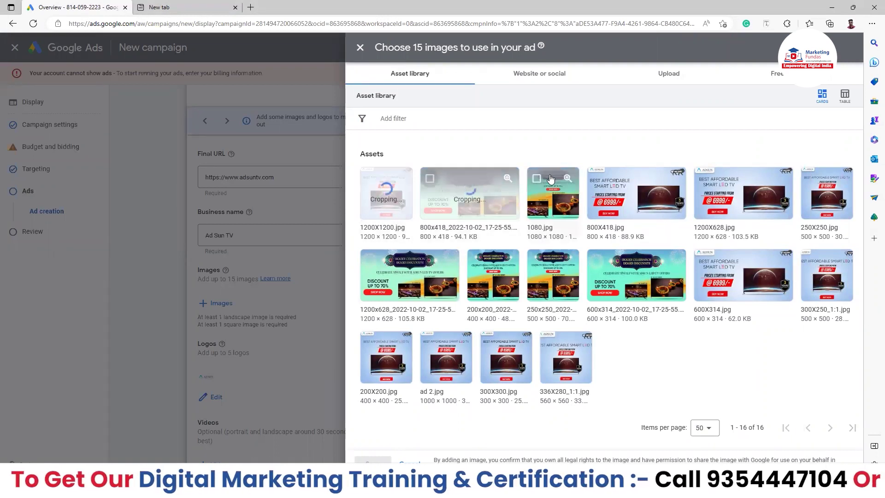
{"action": "left_click", "coordinate": [536, 181]}
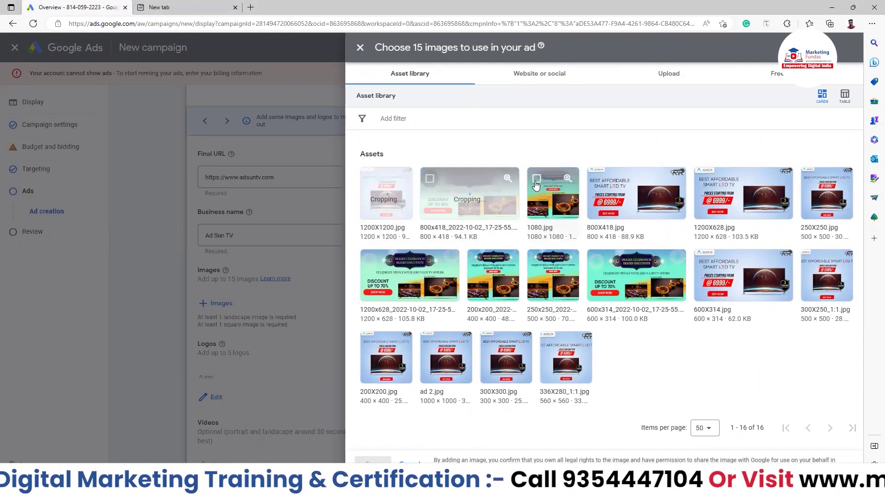
{"action": "left_click", "coordinate": [597, 180]}
{"action": "left_click", "coordinate": [703, 179]}
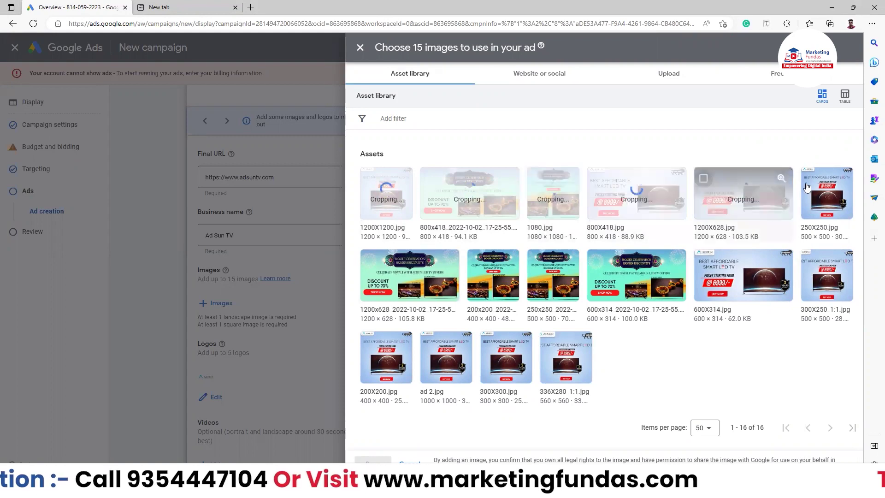
{"action": "left_click", "coordinate": [810, 180]}
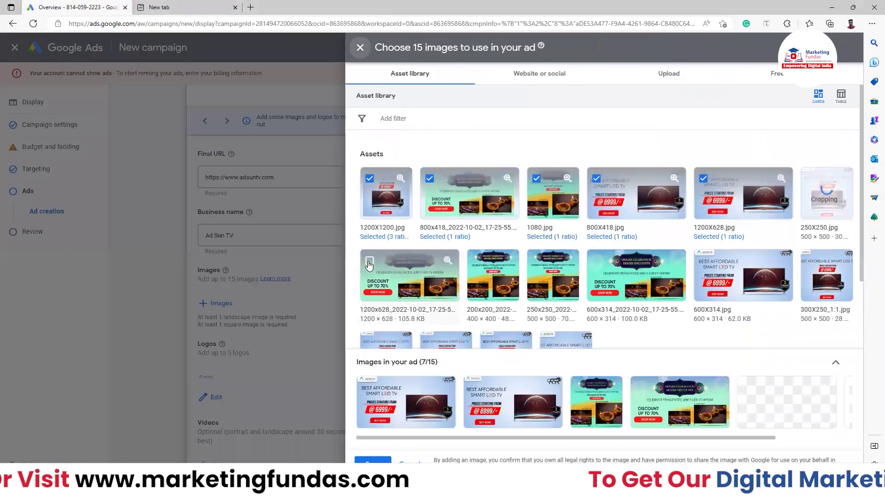
Select the second row of library images, from the 1200x628 banner through 300X250_1:1.jpg, and save the ad's image selection.
{"action": "left_click", "coordinate": [498, 270]}
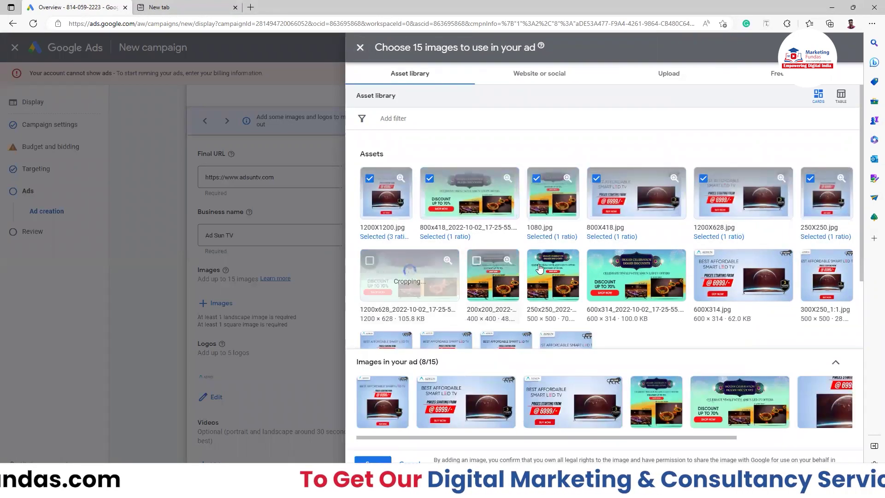
{"action": "left_click", "coordinate": [537, 265]}
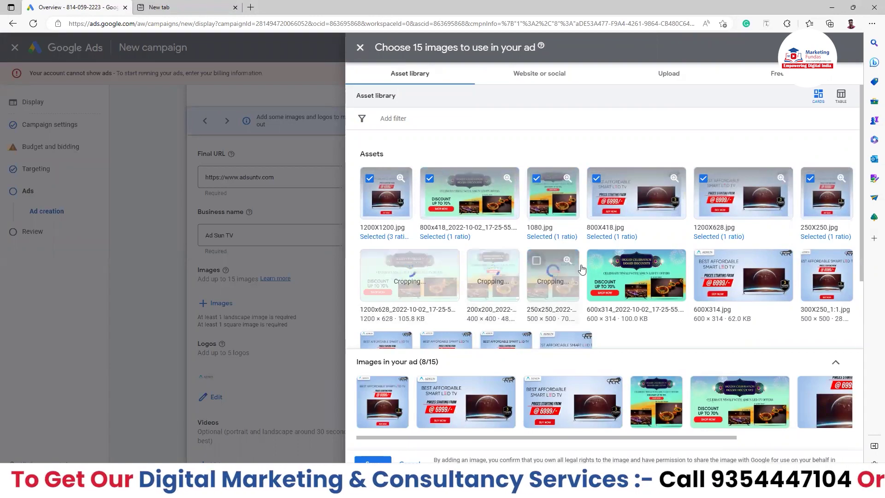
{"action": "left_click", "coordinate": [602, 266]}
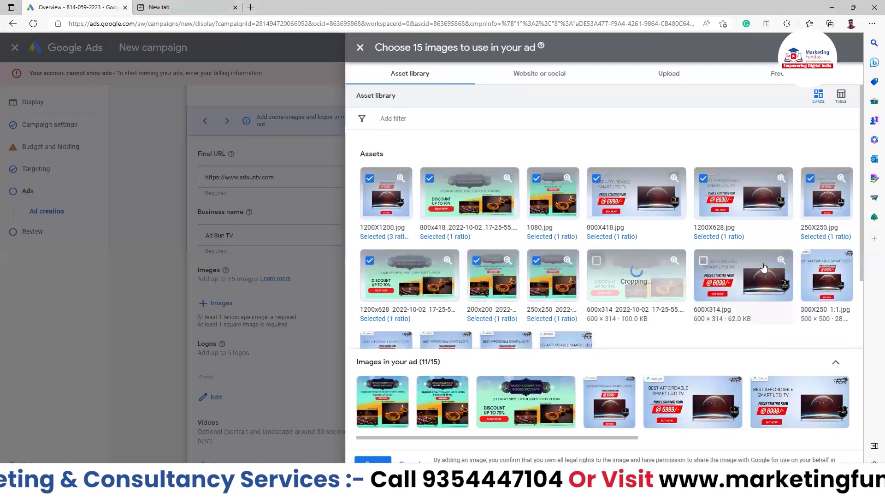
{"action": "left_click", "coordinate": [737, 272]}
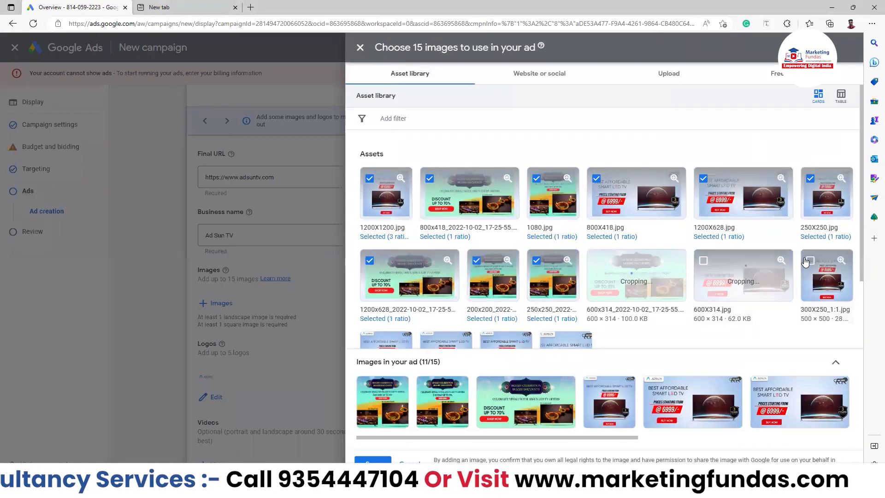
{"action": "left_click", "coordinate": [548, 341]}
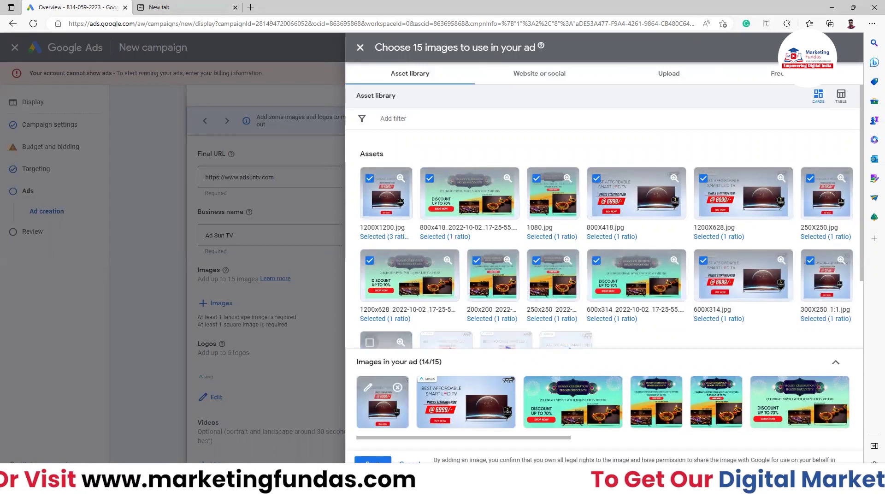
{"action": "left_click", "coordinate": [374, 461]}
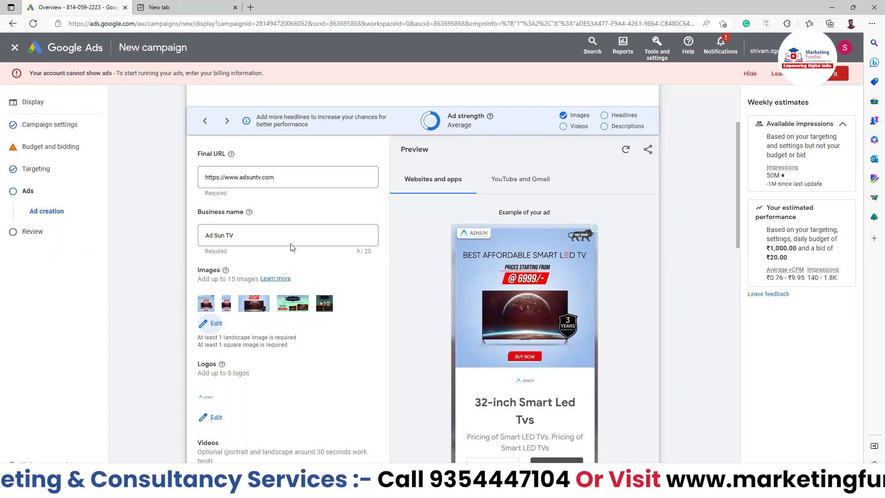
Select the 4:36 "How to setting Adsun" video from the asset library for the ad.
{"action": "scroll", "coordinate": [293, 247], "scroll_direction": "down", "scroll_amount": 1}
{"action": "scroll", "coordinate": [293, 247], "scroll_direction": "down", "scroll_amount": 2}
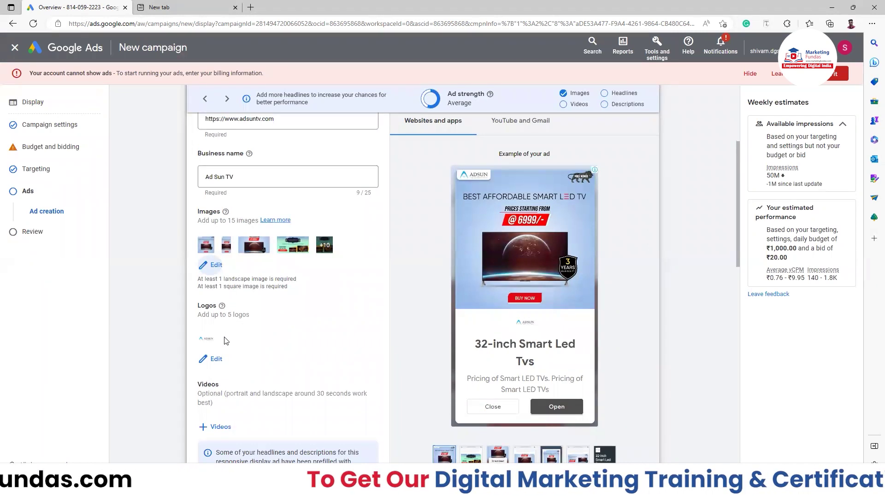
{"action": "scroll", "coordinate": [217, 364], "scroll_direction": "down", "scroll_amount": 3}
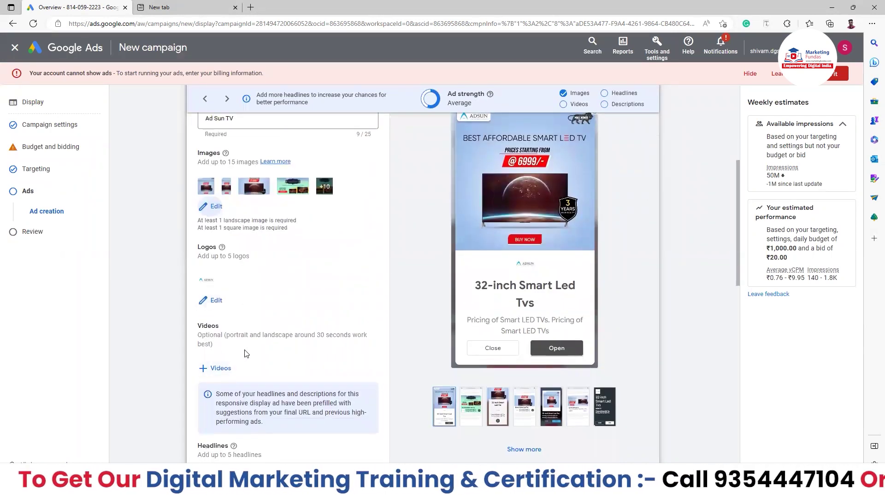
{"action": "left_click", "coordinate": [222, 368]}
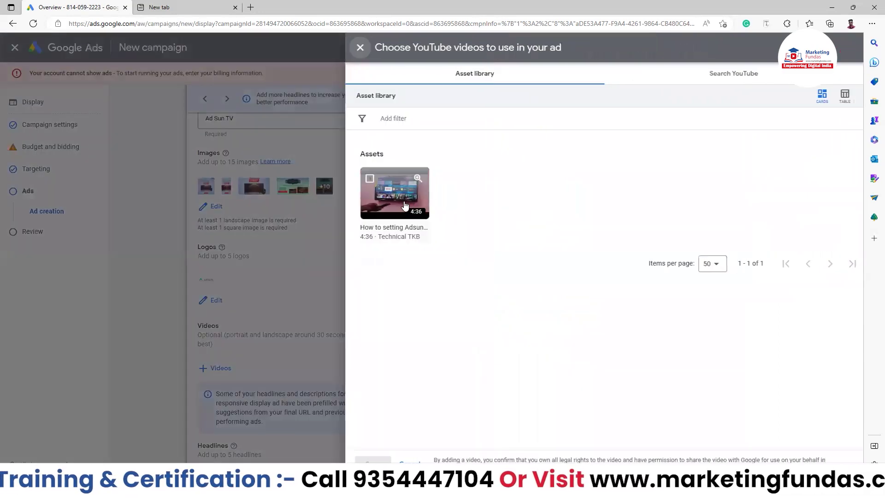
{"action": "left_click", "coordinate": [404, 205]}
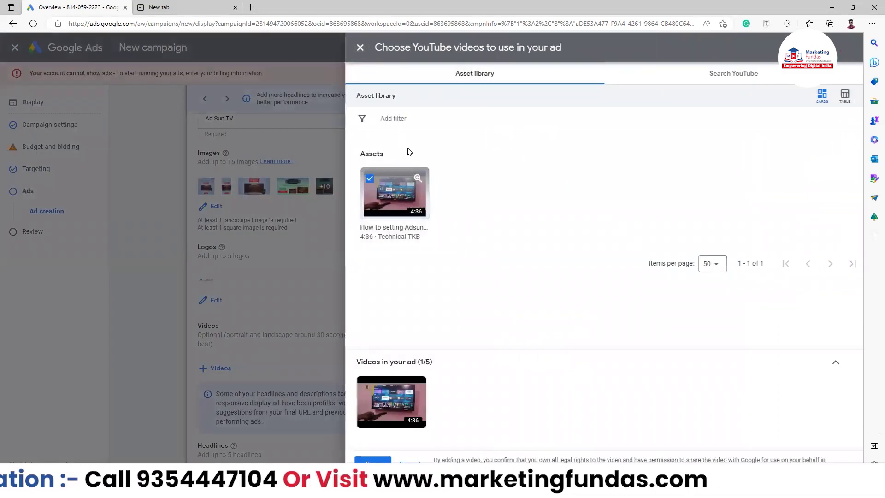